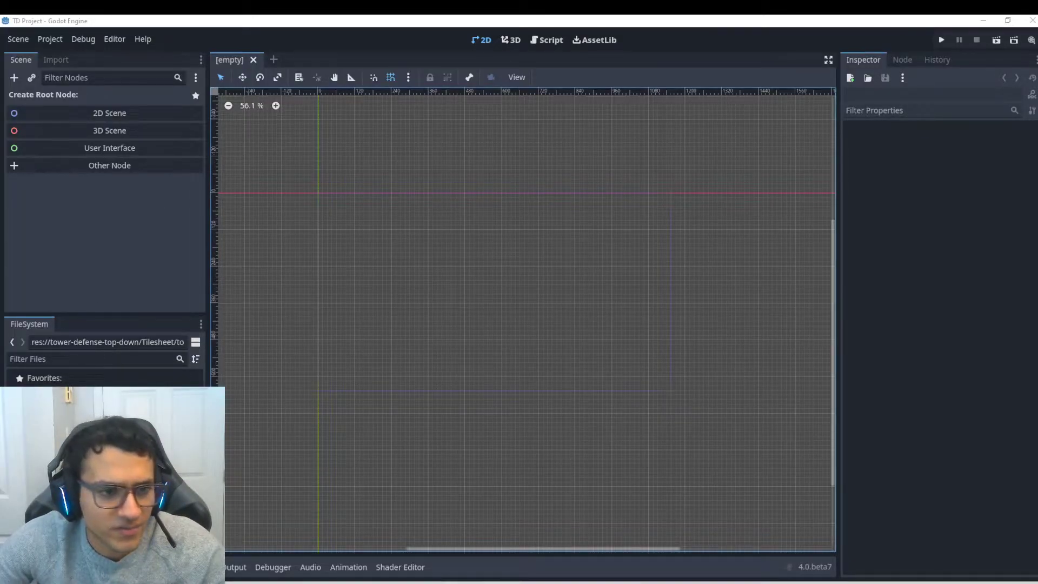
- Add the tower defense tilesheet to the empty scene as a sprite and position it below the X axis
left_click(59, 401)
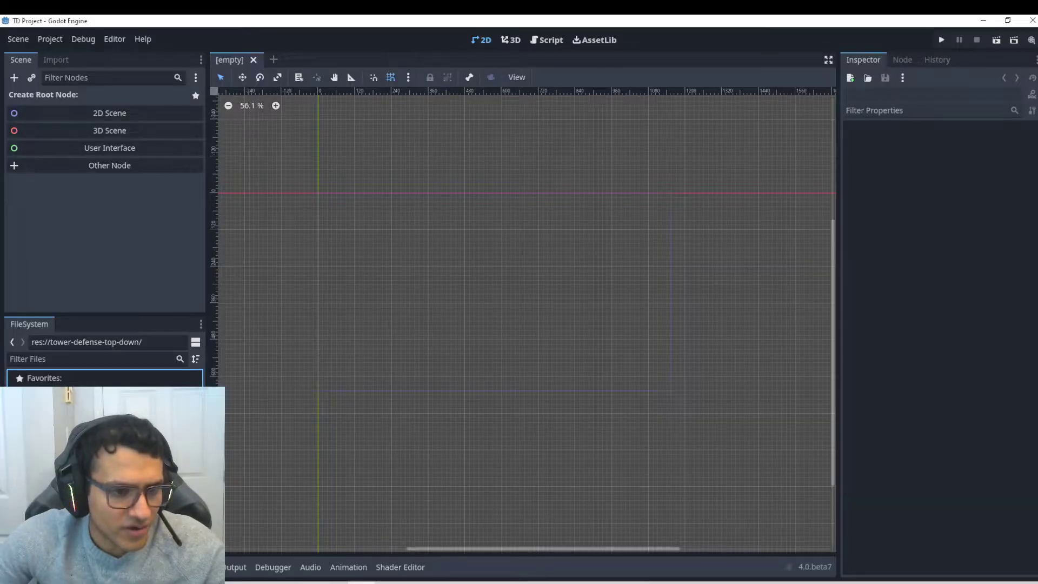
left_click_drag(59, 401, 533, 321)
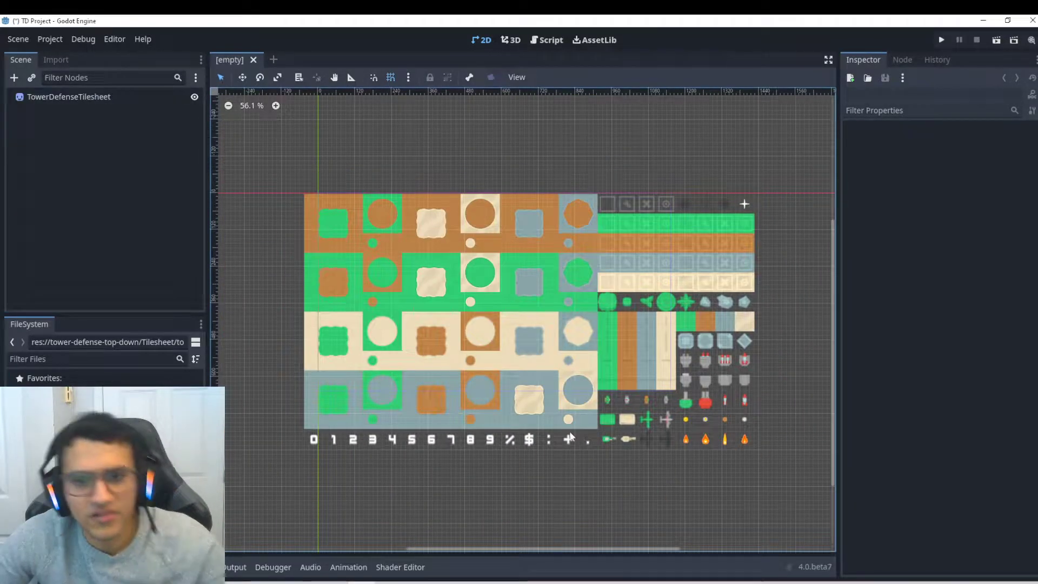
left_click_drag(425, 275, 475, 372)
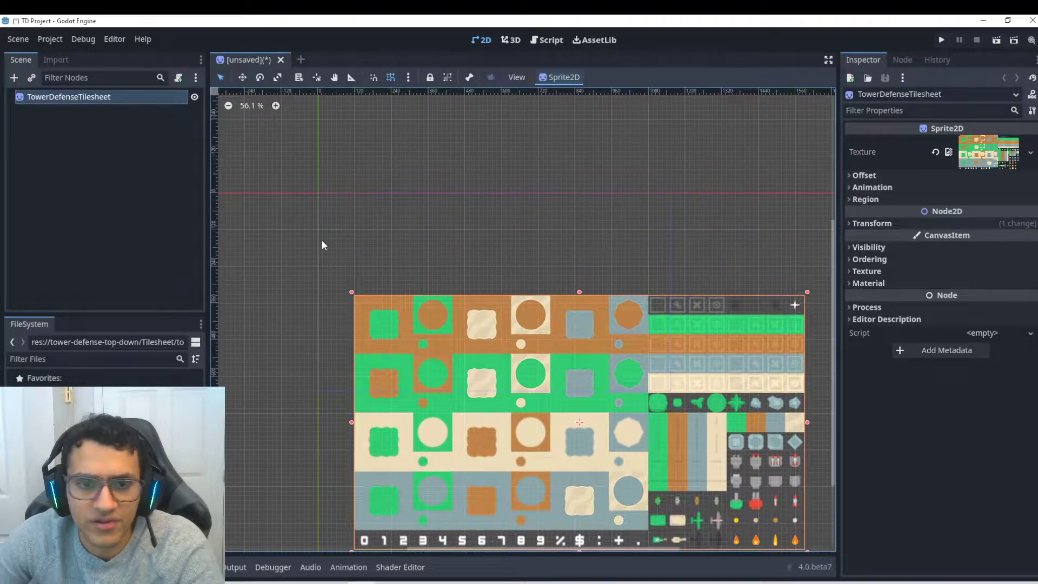
- In the project's window display settings, set the viewport width to 2304 and the viewport height to 1296
left_click(47, 41)
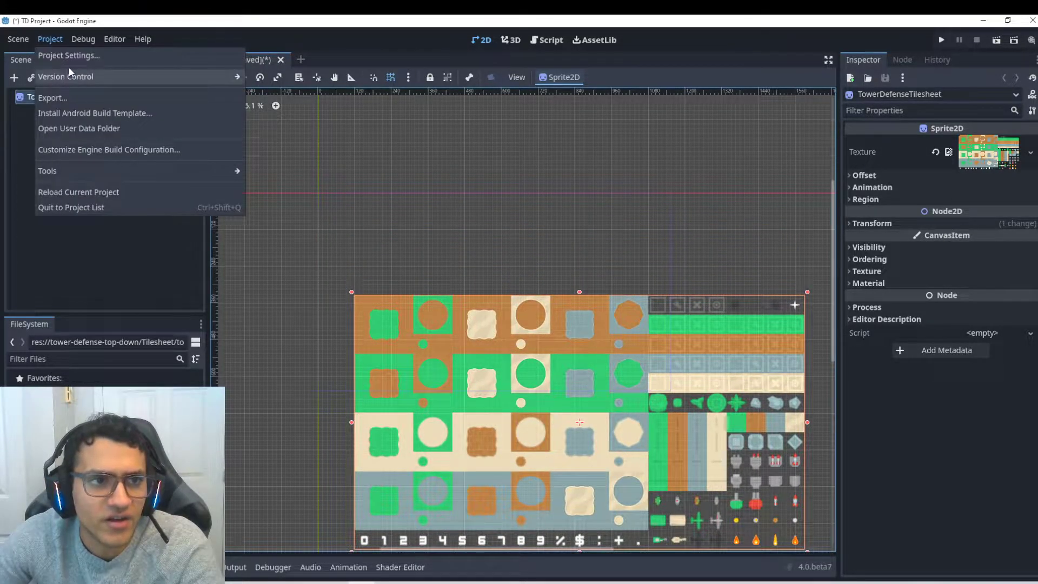
left_click(112, 55)
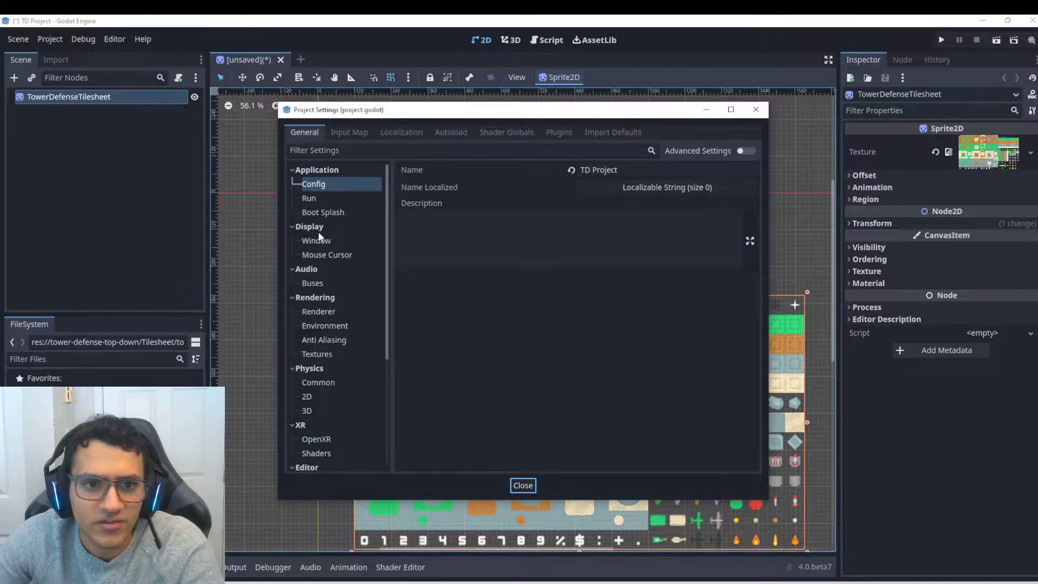
left_click(319, 241)
left_click(665, 182)
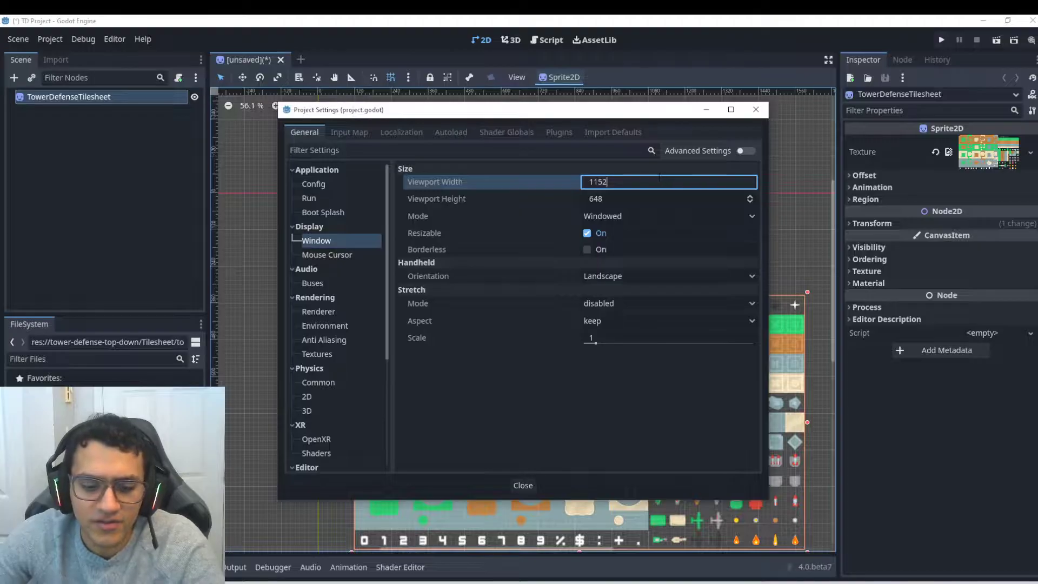
type("*2")
left_click_drag(616, 182, 608, 182)
left_click(618, 198)
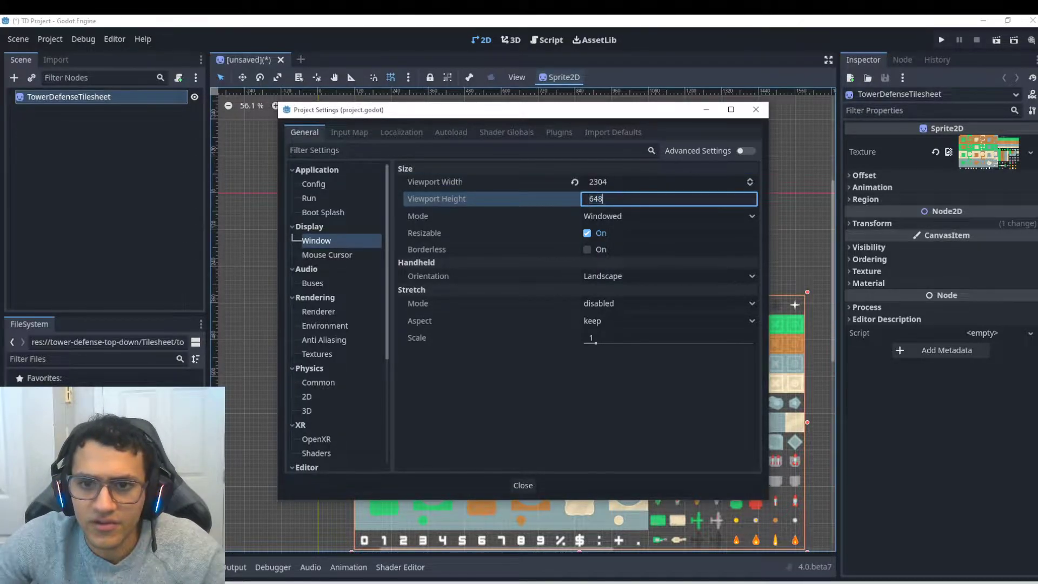
type("*2")
key("Return")
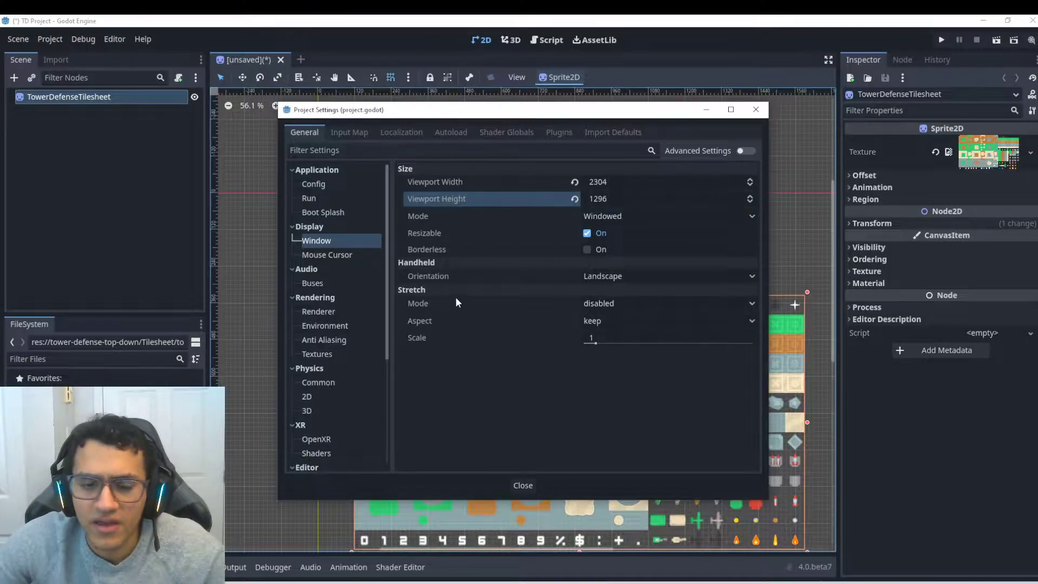
- Turn on the advanced project settings and go through the window's stretch mode and aspect options
left_click(744, 151)
scroll(634, 359, "down", 5)
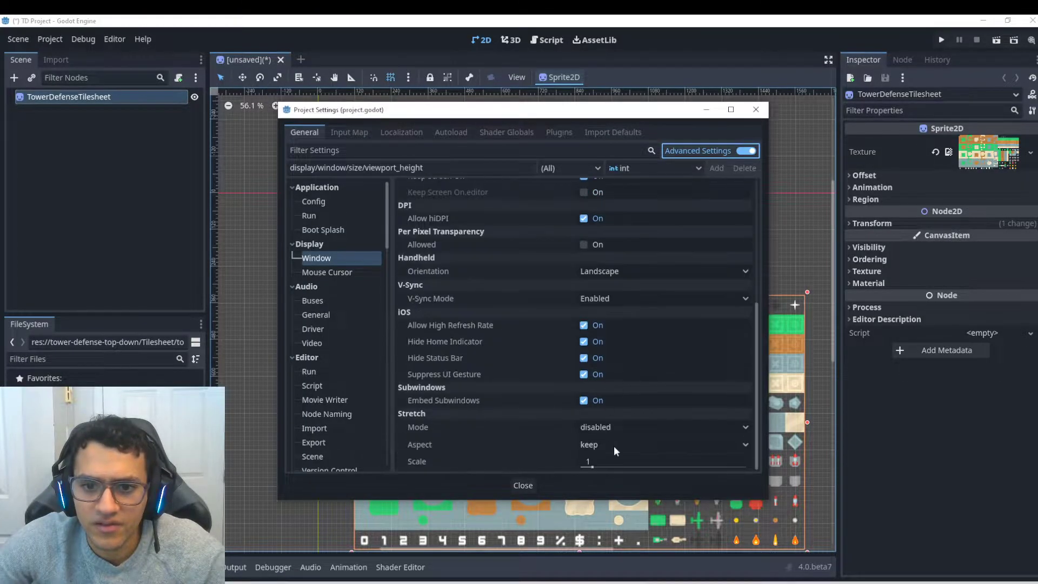
left_click(630, 426)
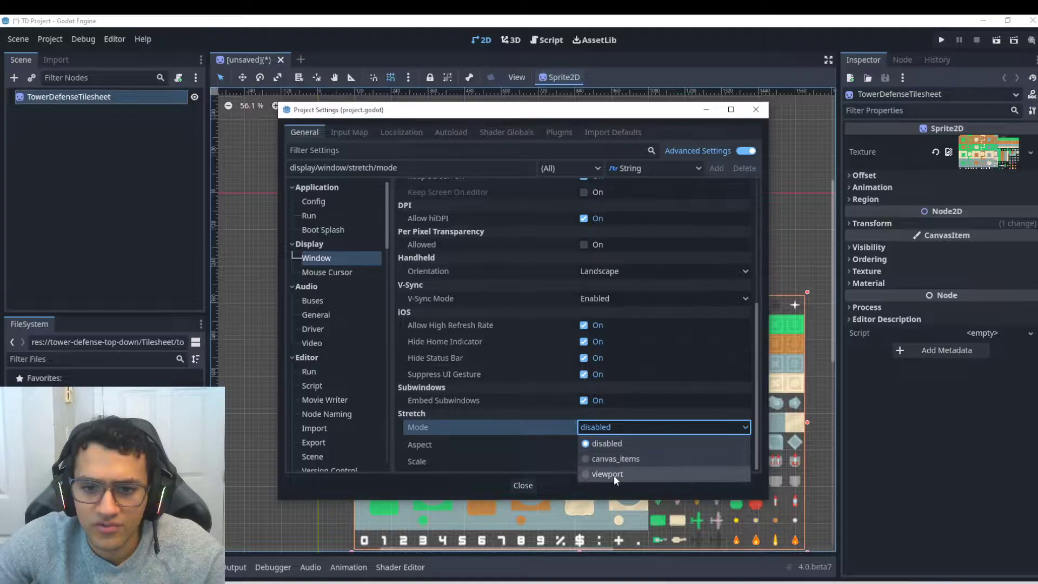
left_click(605, 443)
left_click(608, 444)
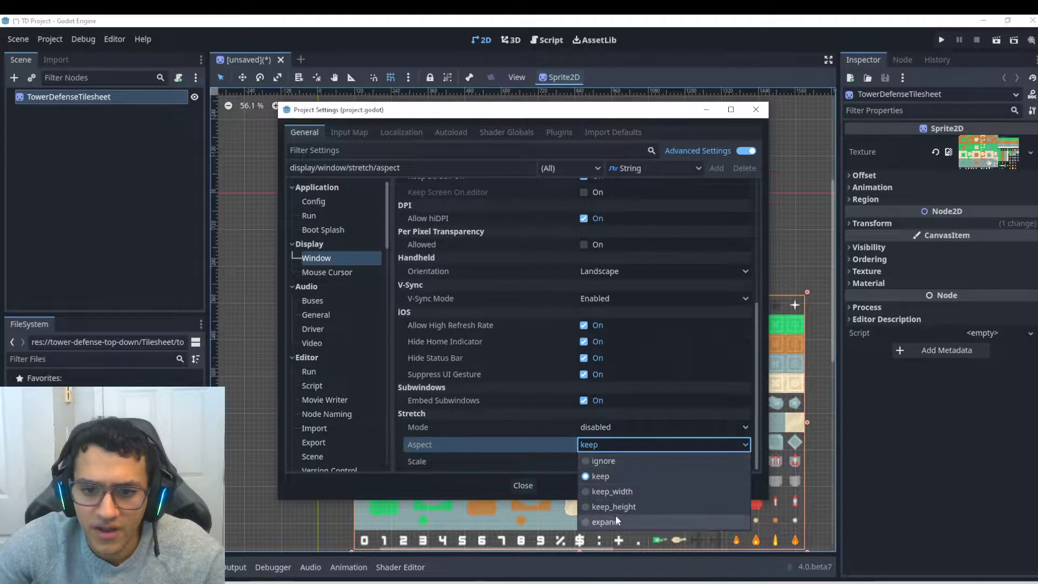
left_click(615, 524)
left_click(599, 447)
left_click(605, 447)
scroll(615, 390, "up", 5)
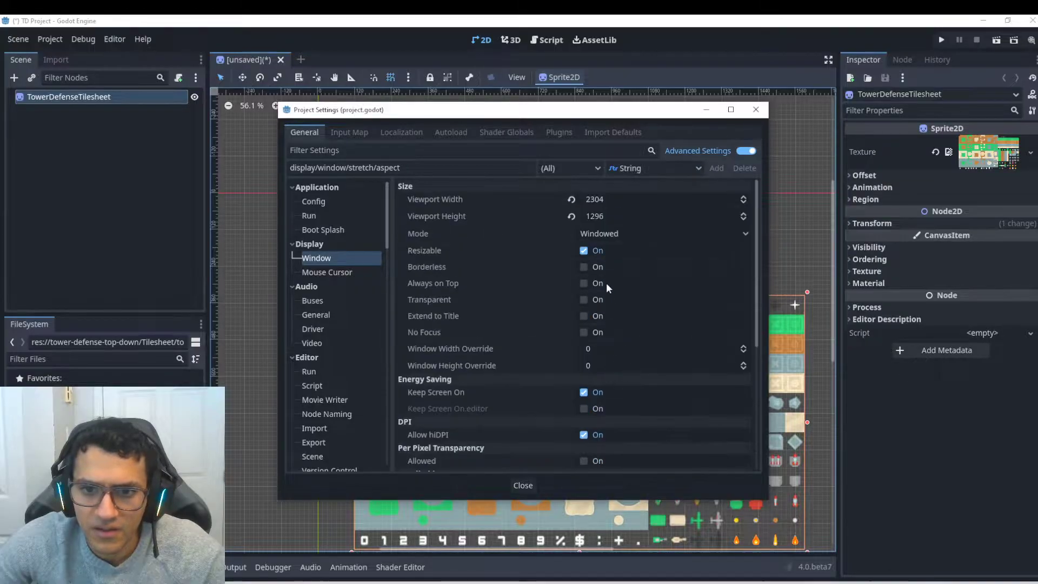
left_click(522, 485)
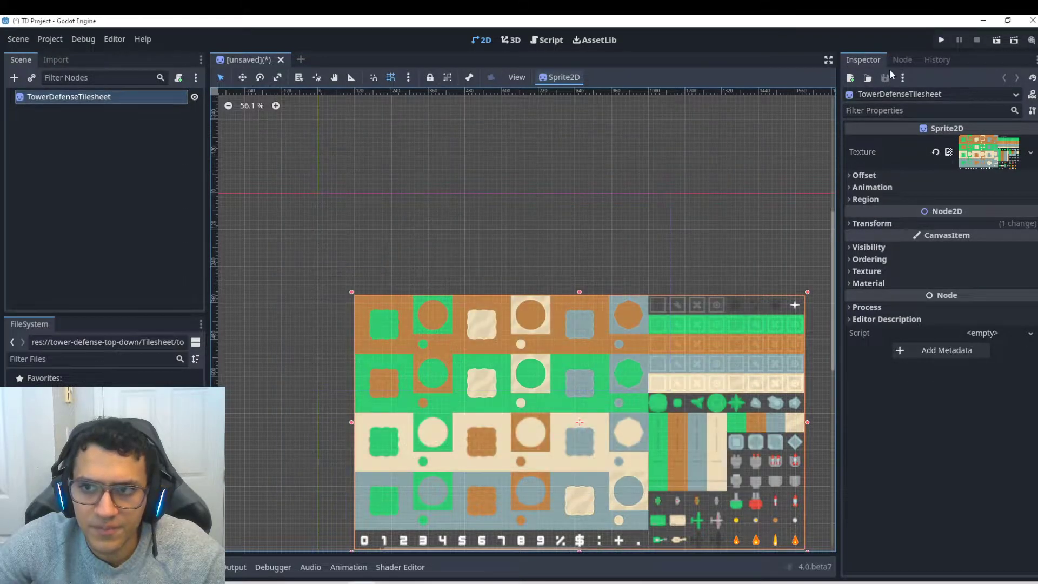
scroll(664, 337, "down", 4)
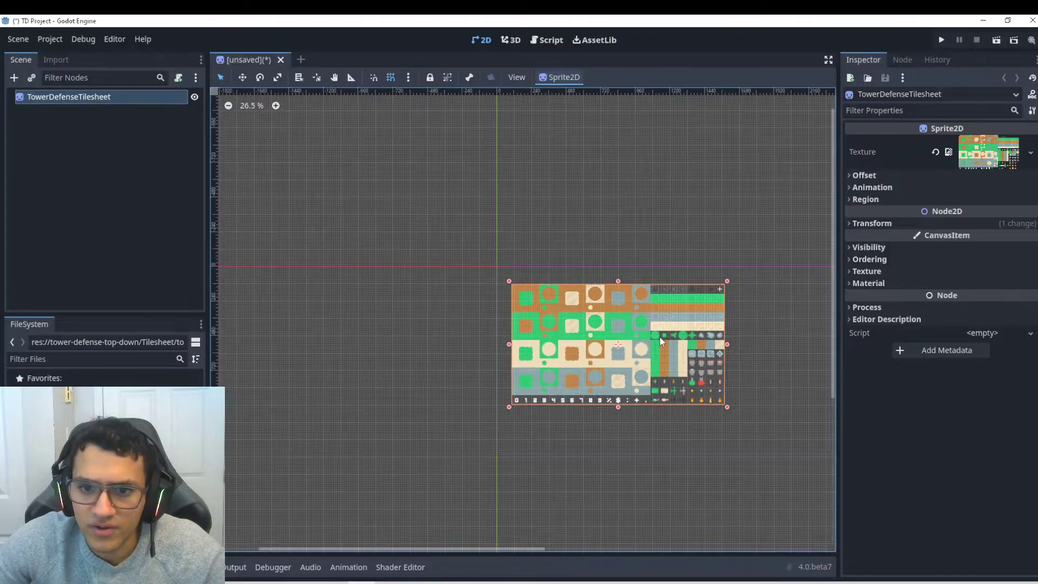
middle_click_drag(670, 272, 593, 235)
key("F5")
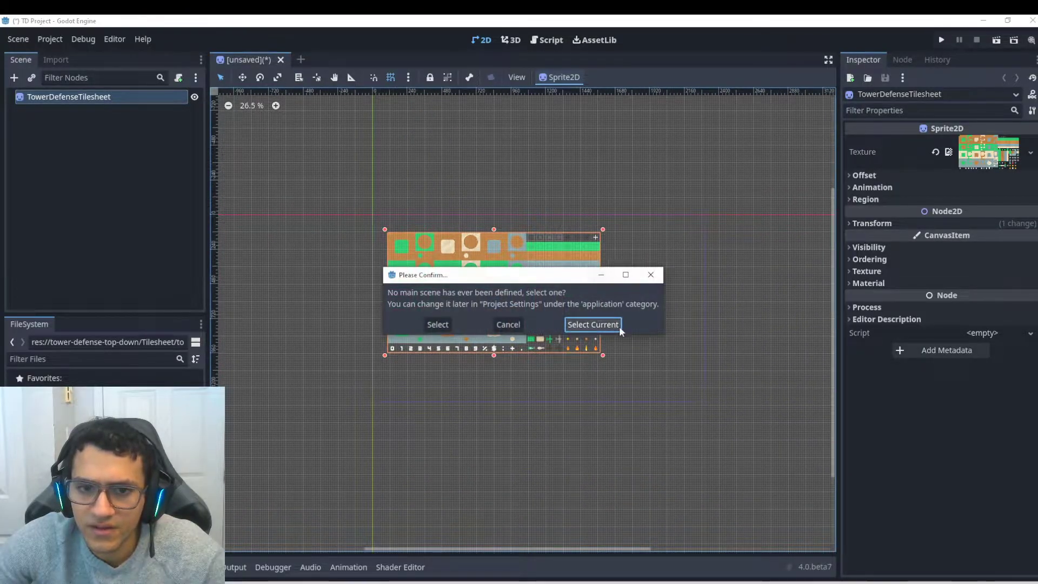
left_click(508, 324)
- Create a new scene with a 2D root node and rename the root to Main
left_click(300, 60)
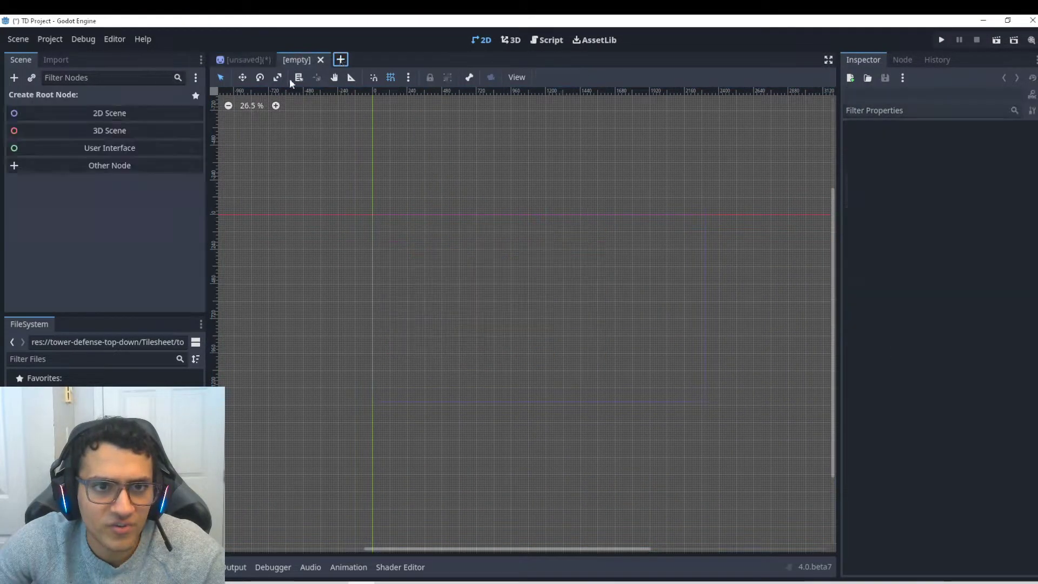
left_click(135, 115)
double_click(121, 98)
type("Mai")
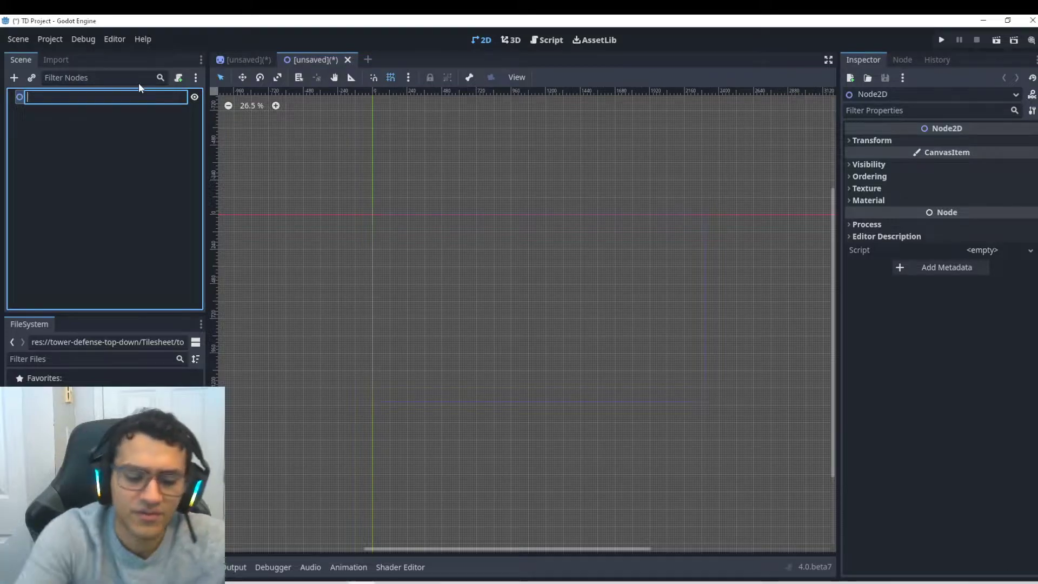
type("n")
key("Return")
- Save the scene as main.tscn and run the project with it selected as the main scene
key("ctrl+s")
left_click(421, 489)
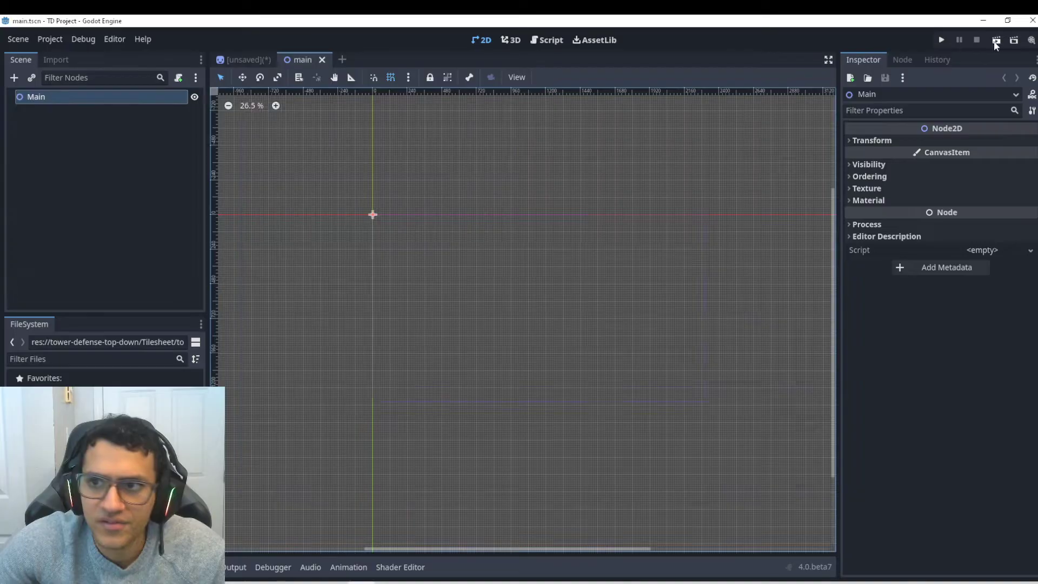
left_click(942, 41)
left_click(604, 323)
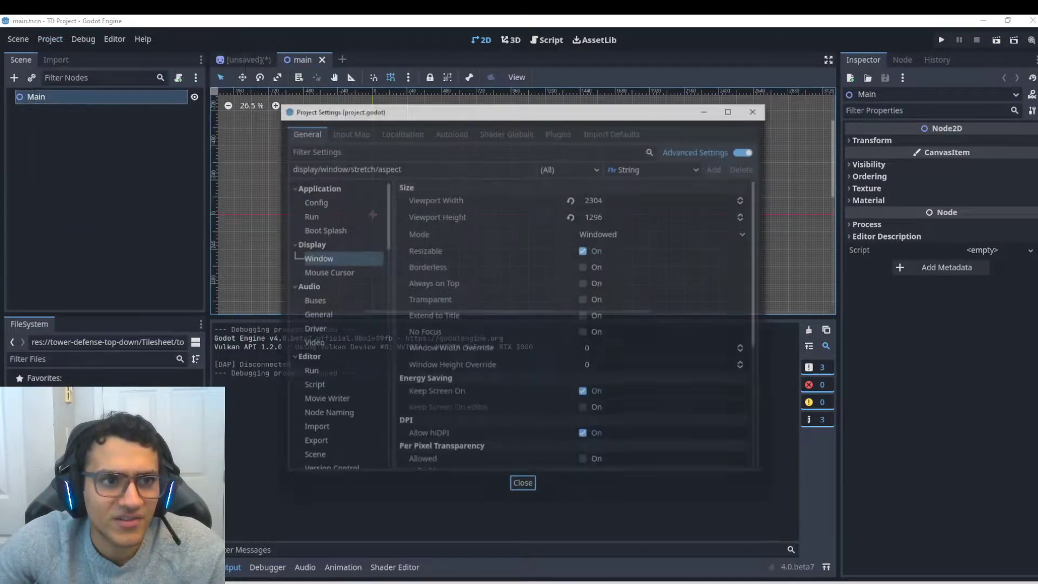
- In the project's window settings, set Window Width Override to a quarter of the viewport width, 2304/4
left_click(621, 204)
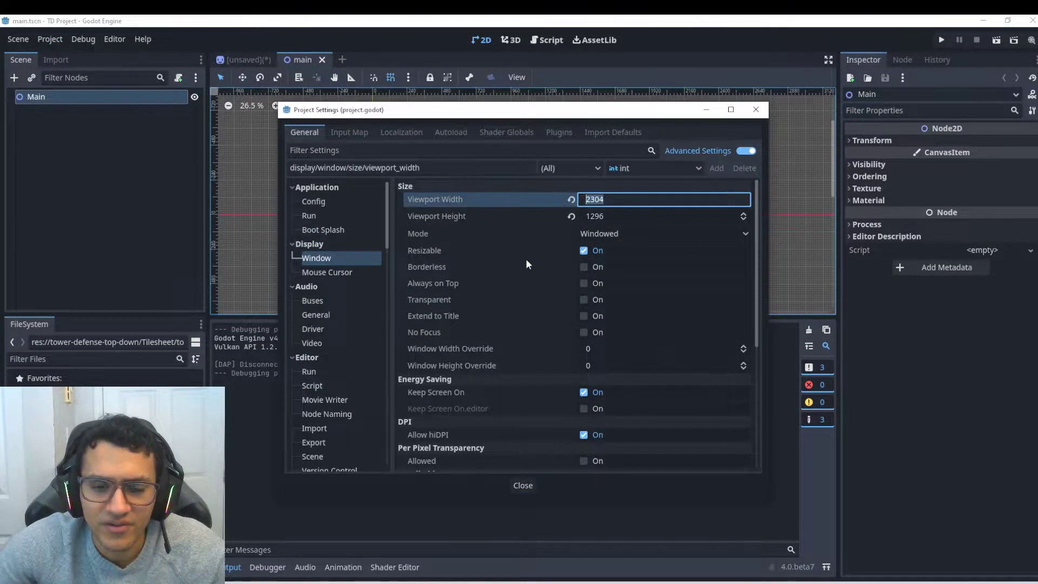
left_click(594, 348)
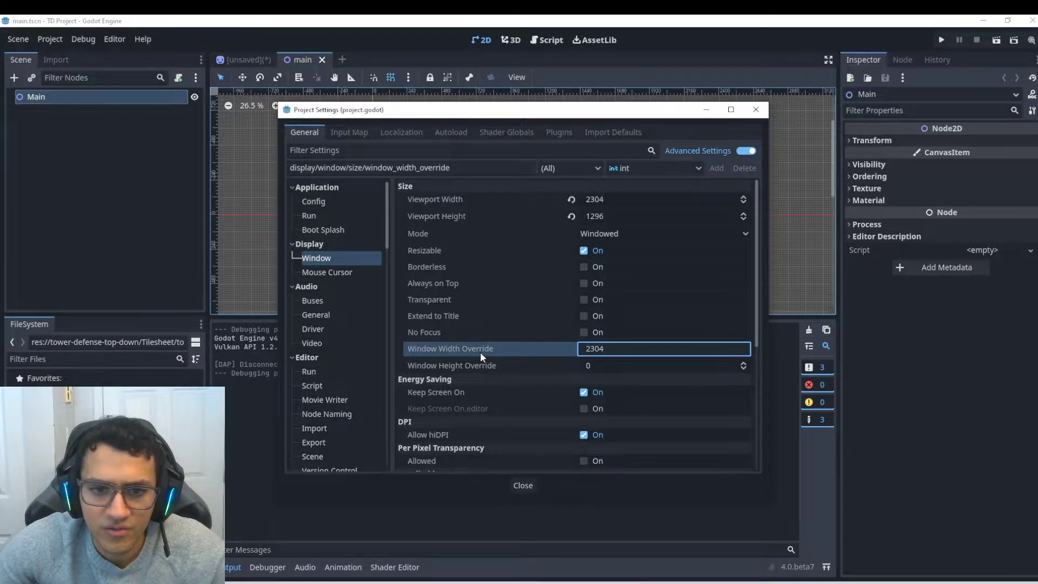
type("2304/2")
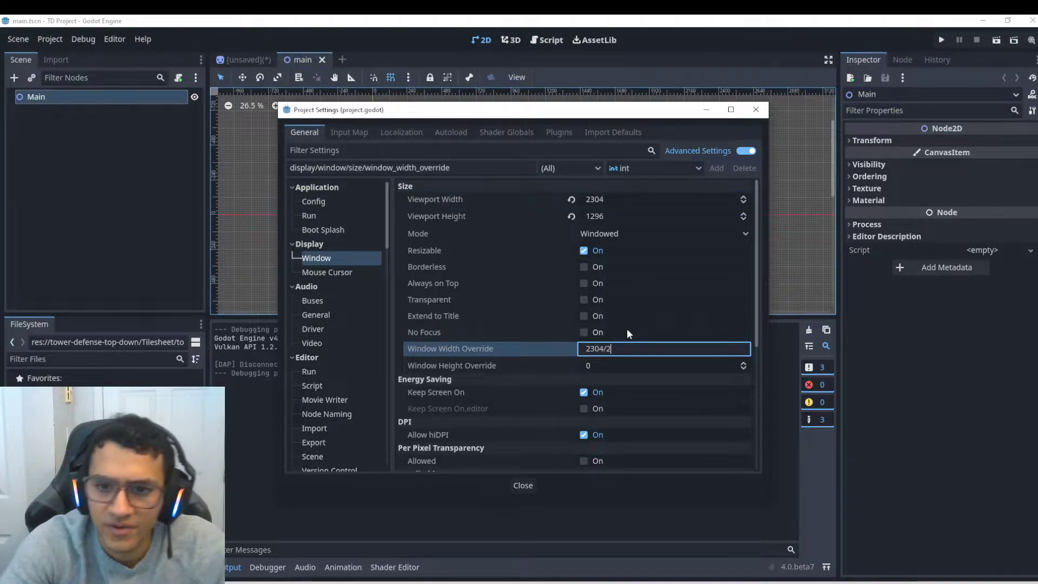
type("4")
key("Return")
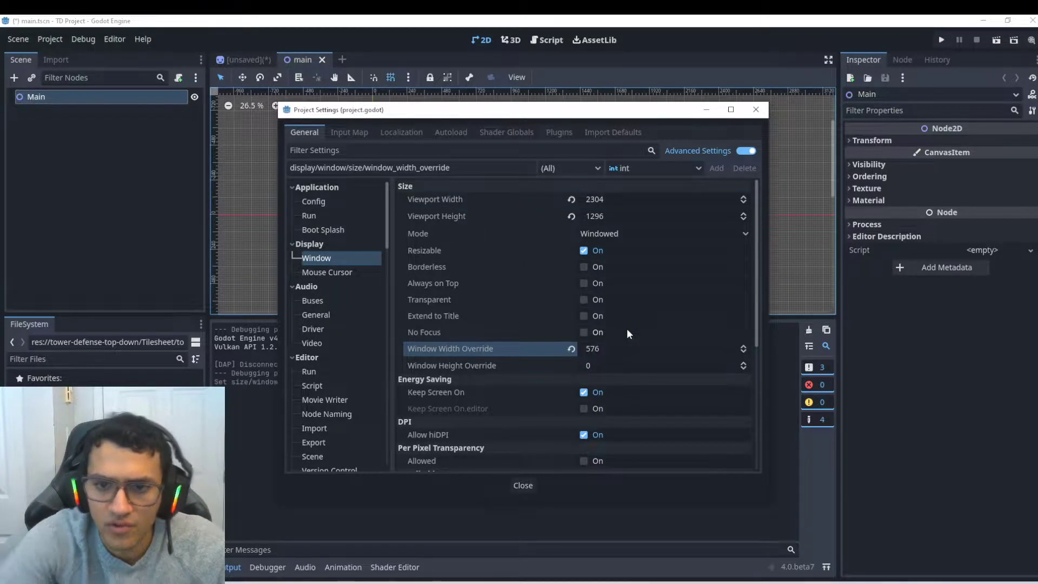
- Set Window Height Override to a quarter of the viewport height, 1296/4, and close the project settings
left_click(604, 367)
left_click(627, 216)
key("ctrl+c")
left_click(614, 367)
key("ctrl+v")
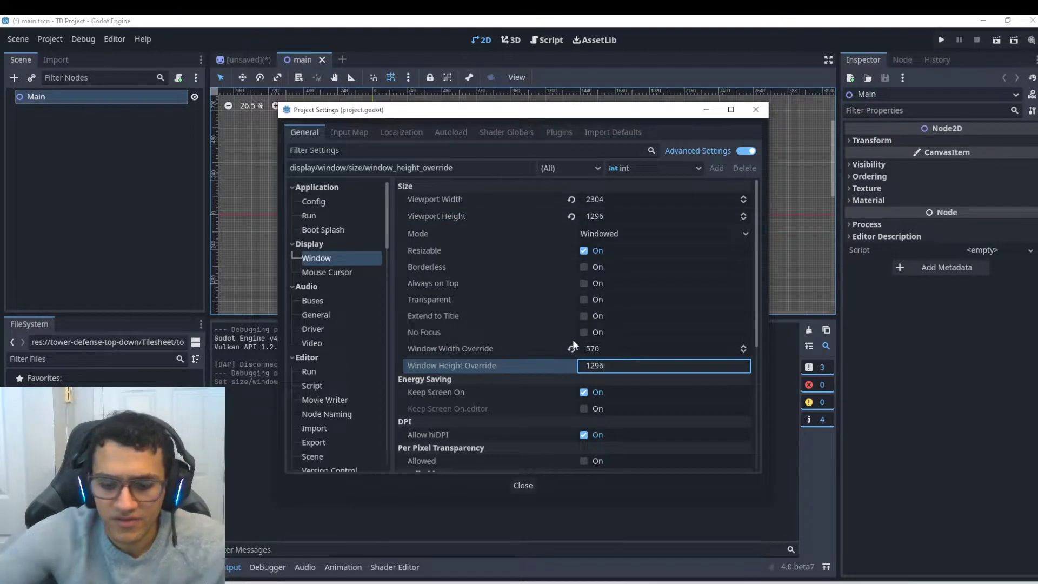
type("/4")
key("Return")
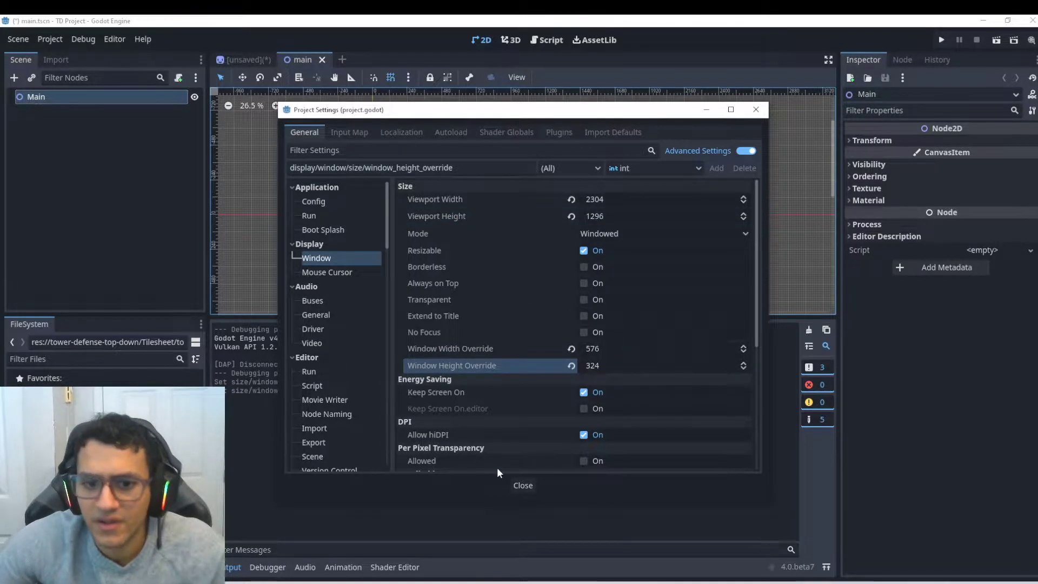
left_click(522, 485)
- Run the project to check the game window's size, close it, and shrink the output area
left_click(941, 39)
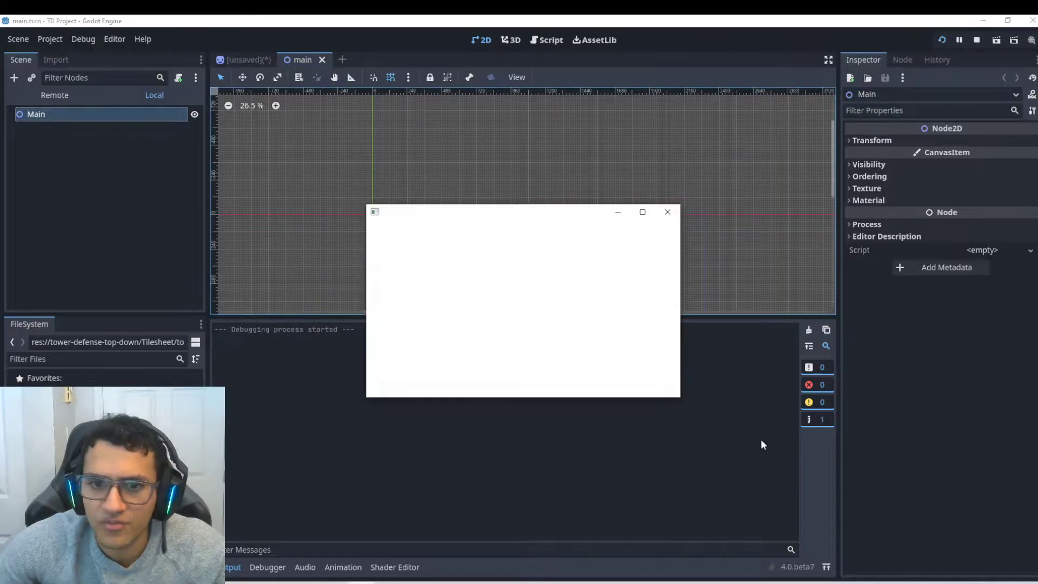
left_click(667, 212)
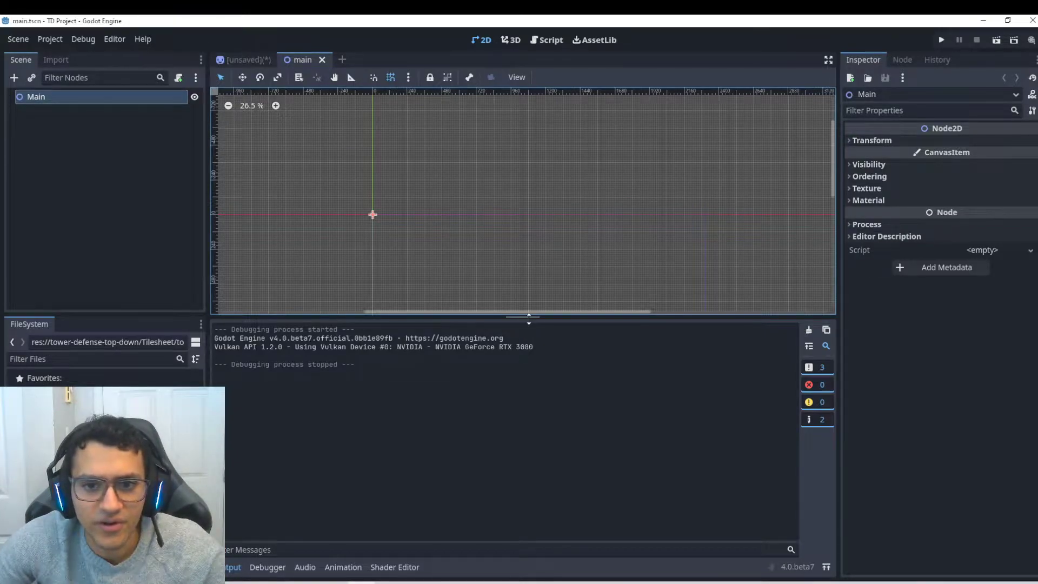
left_click_drag(528, 319, 524, 424)
- Close the unsaved tilesheet scene without saving it
left_click(243, 60)
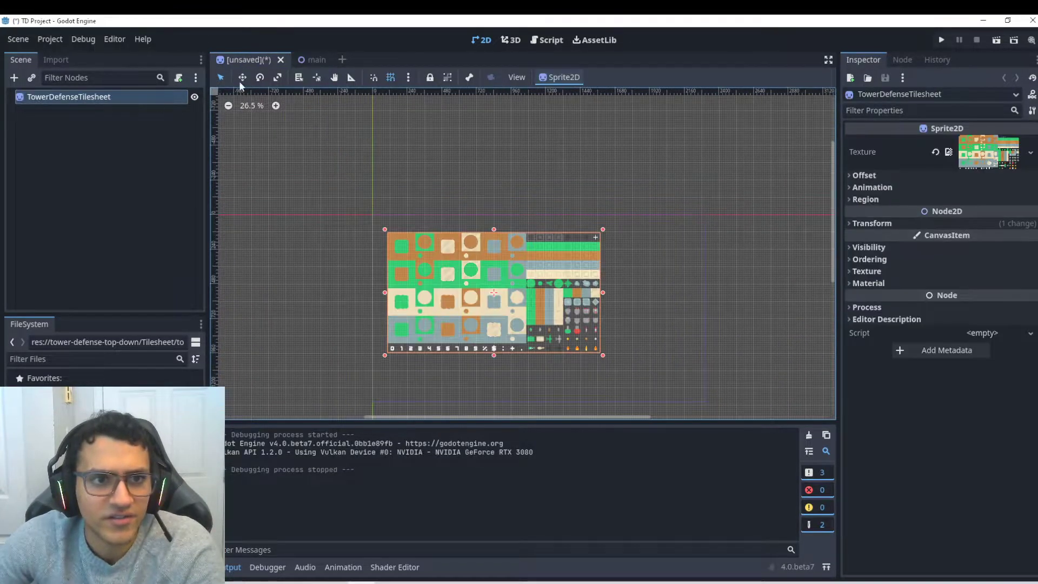
left_click(281, 59)
left_click(577, 317)
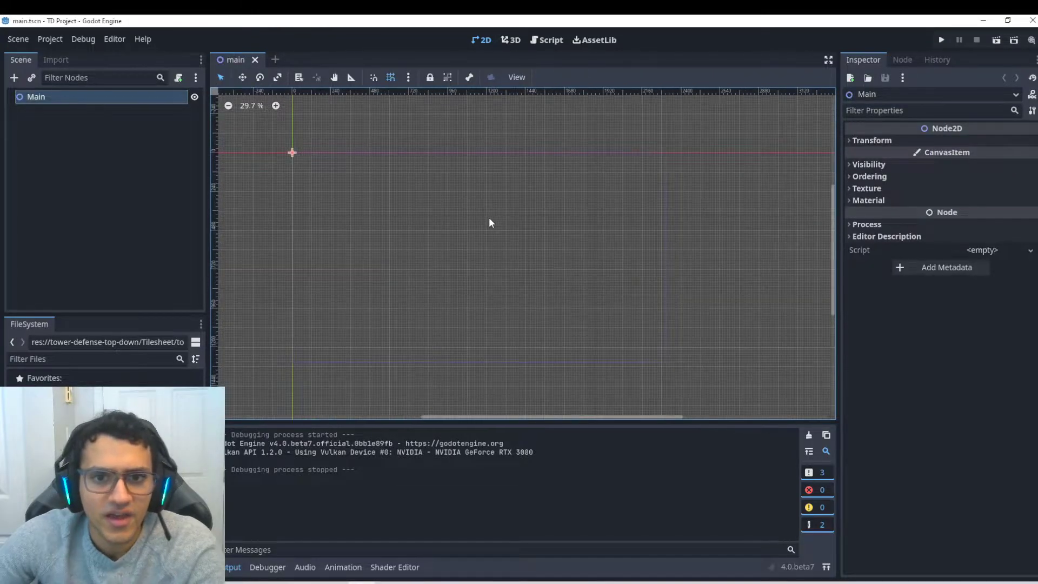
- Create a new scene with a TileMap as its root node and enlarge the TileMap editor area
left_click(275, 59)
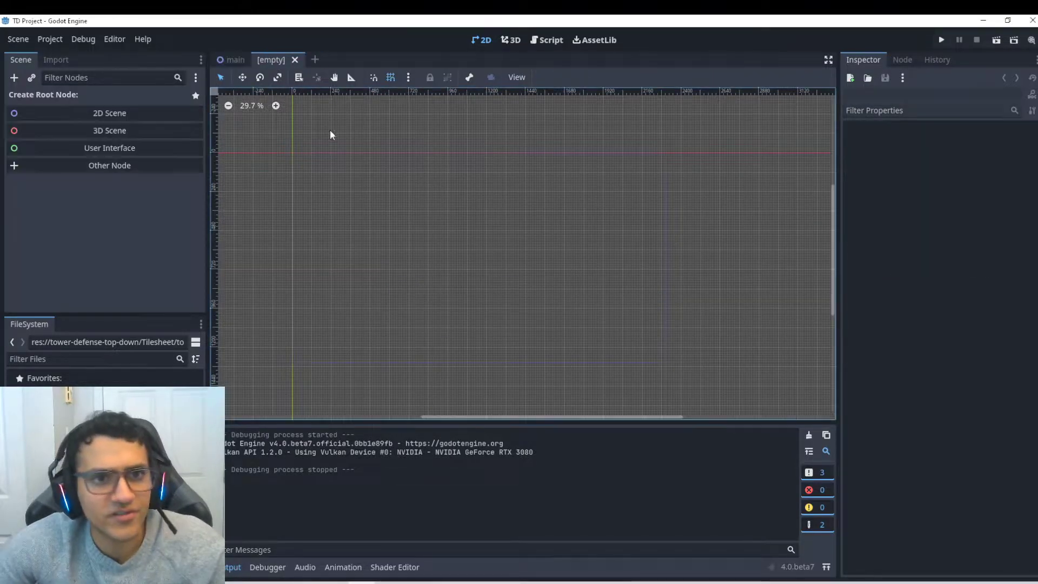
left_click(117, 164)
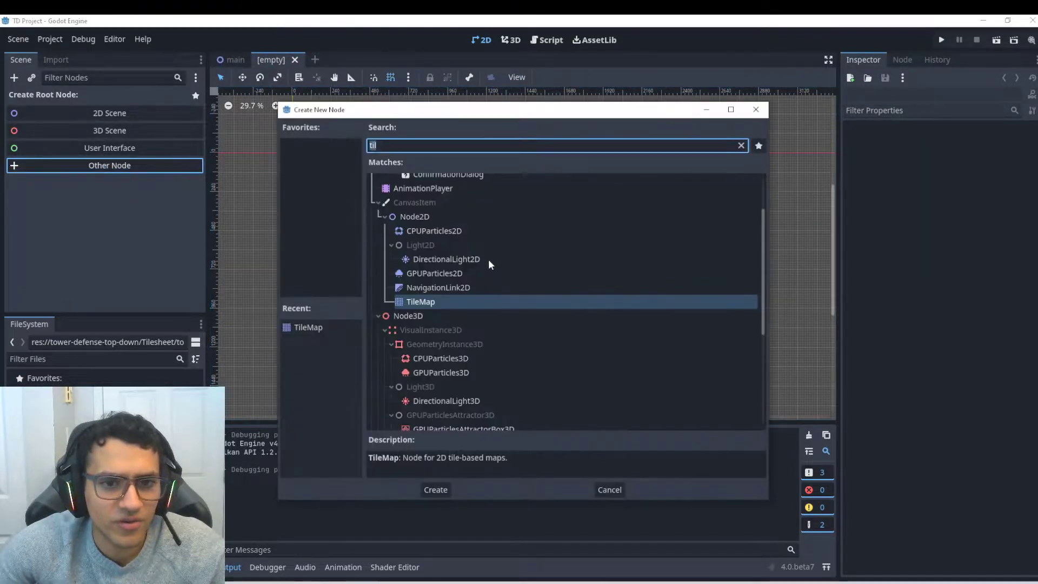
left_click(437, 492)
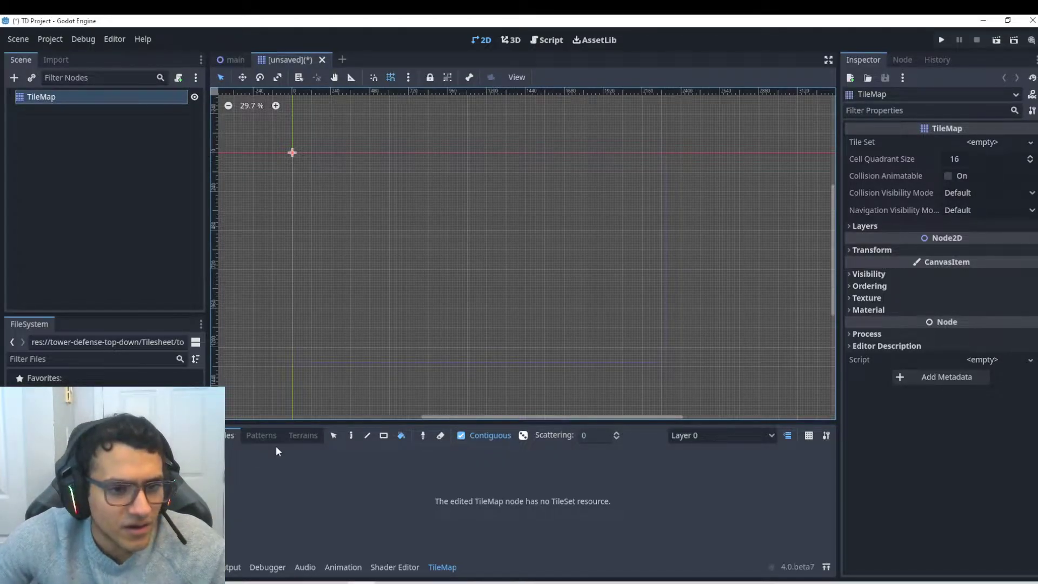
left_click_drag(405, 419, 479, 343)
scroll(336, 155, "up", 3)
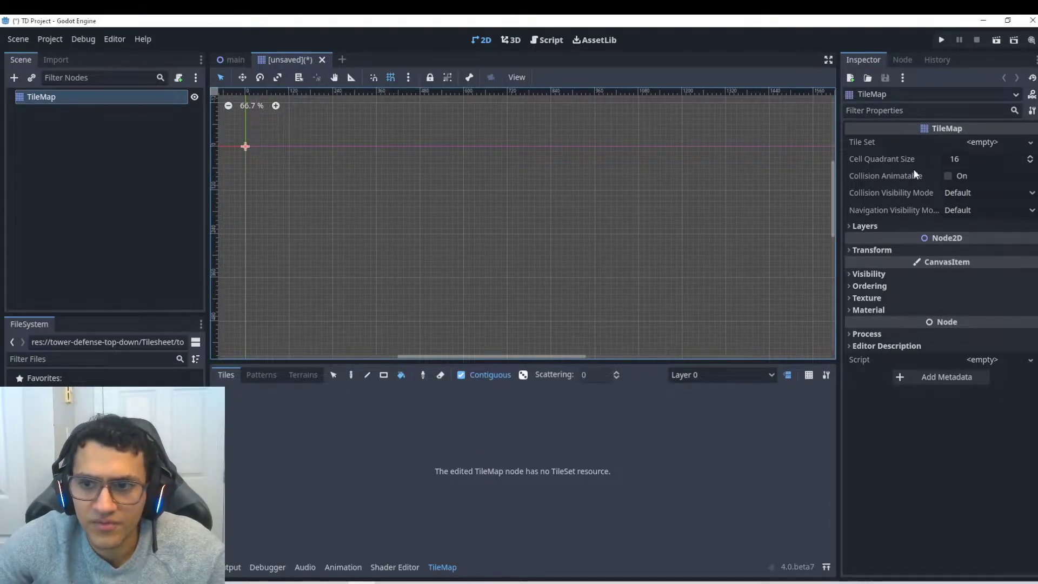
- Set the TileMap's Cell Quadrant Size to 64
left_click(965, 159)
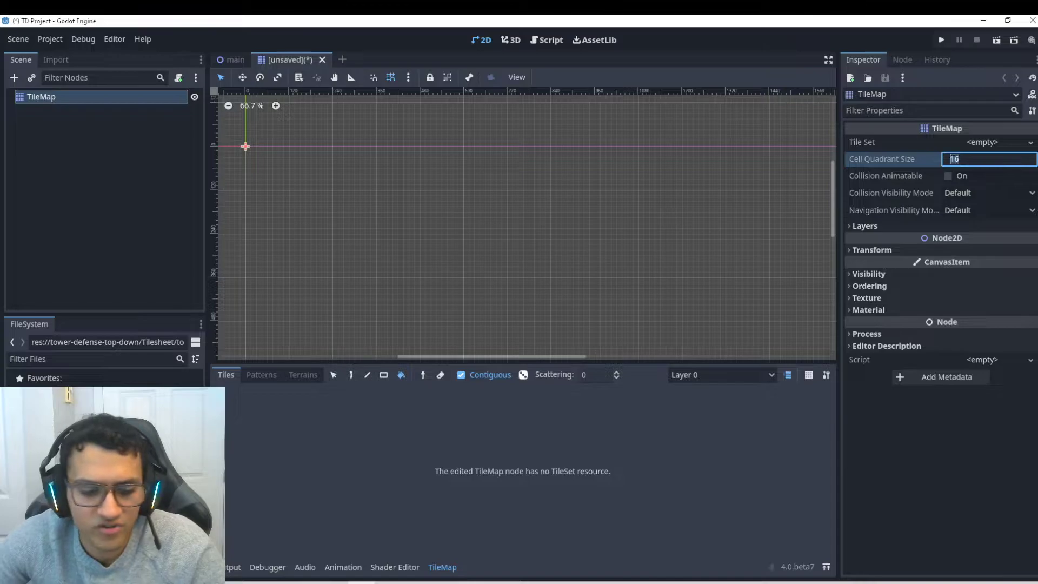
type("64")
key("Return")
- Create a new TileSet for the TileMap, add the towerDefense tilesheet as its tile source, and enlarge the TileSet editor area
left_click(989, 143)
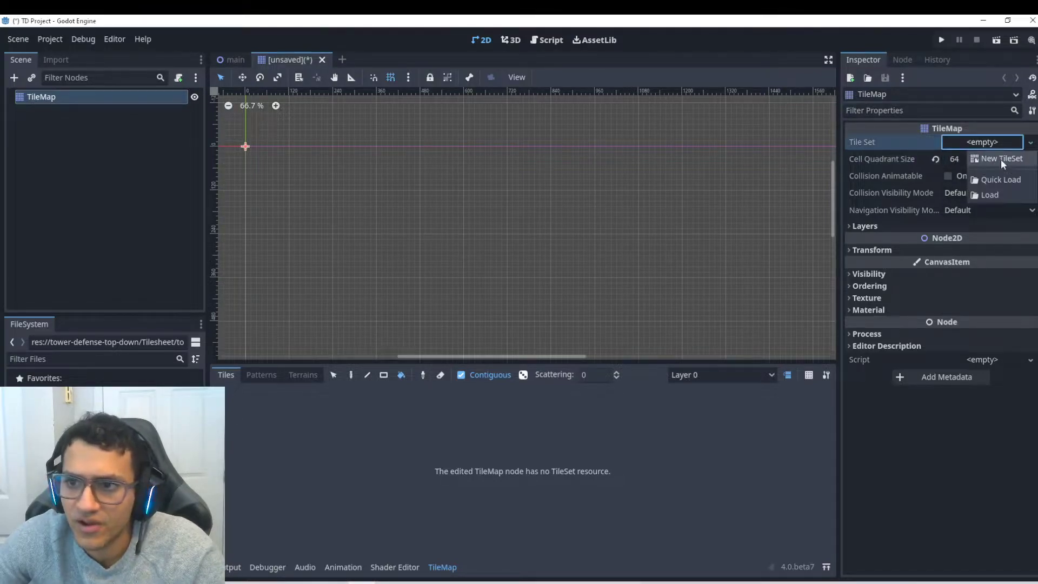
left_click(1001, 160)
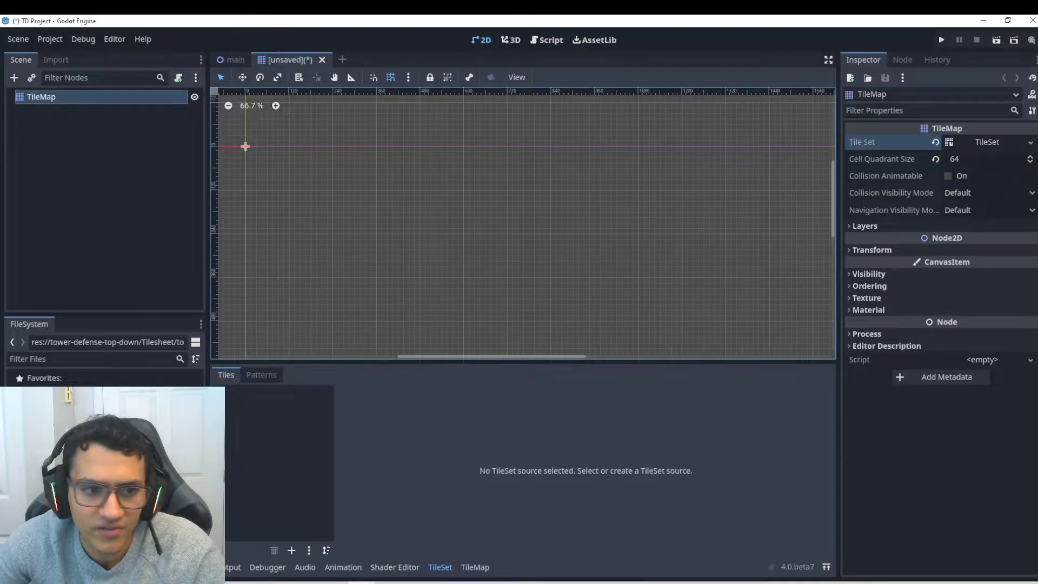
left_click_drag(108, 400, 303, 465)
left_click(485, 324)
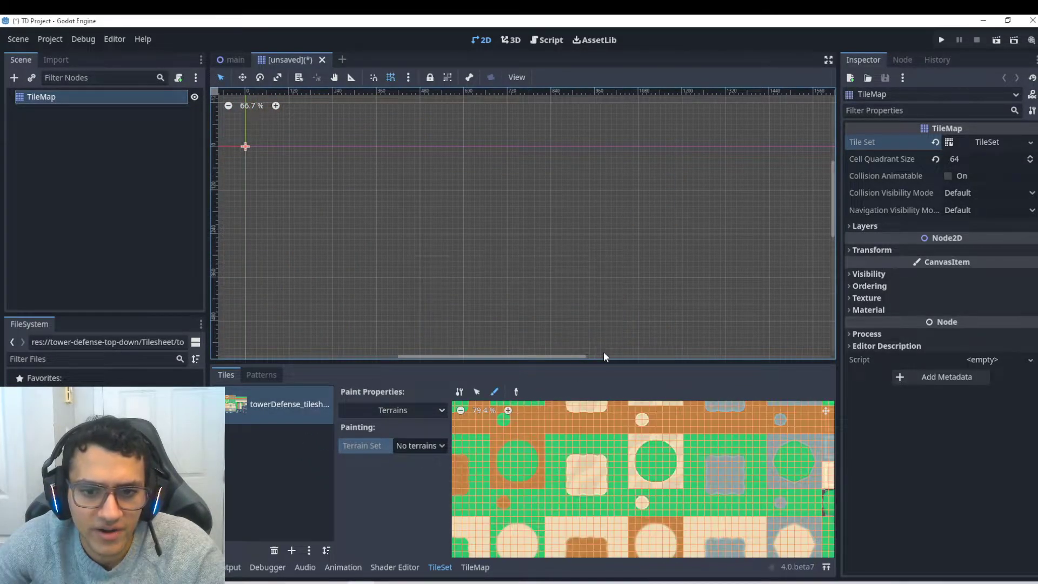
left_click_drag(598, 363, 598, 296)
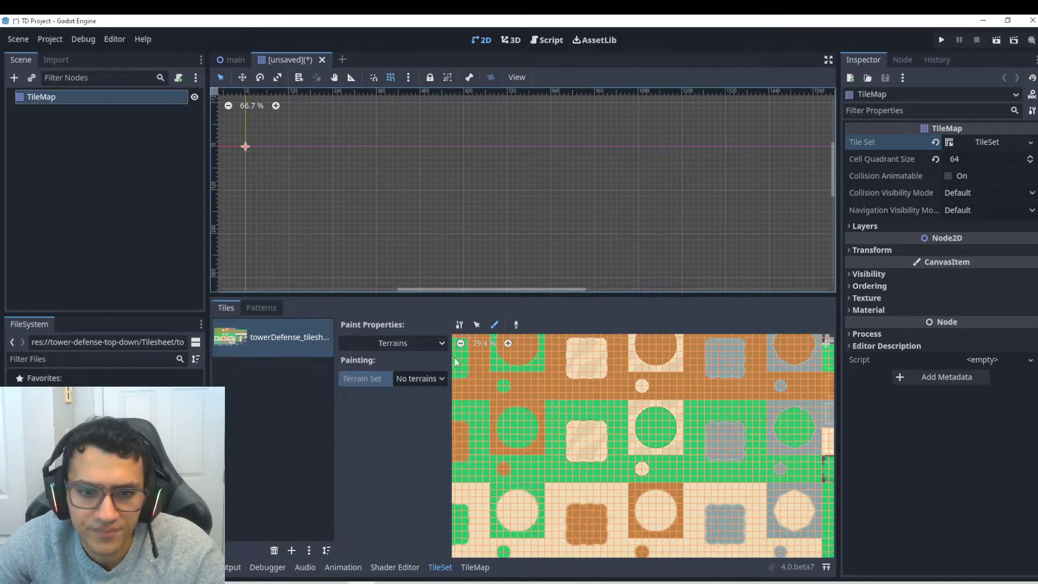
- Look through the TileMap's Layers and Transform properties, and expand its TileSet's properties to inspect the tile settings
left_click(886, 226)
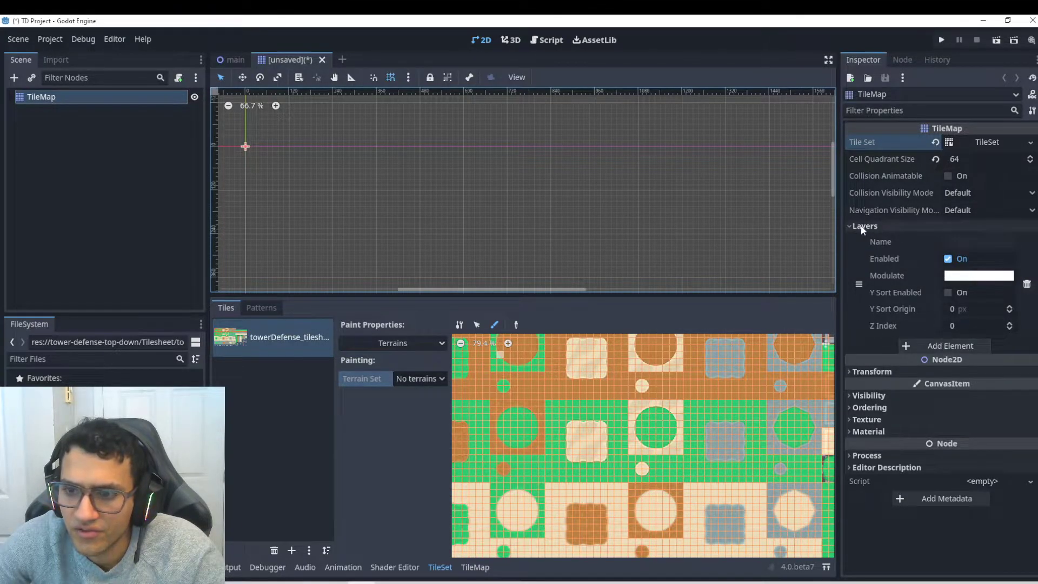
left_click(868, 226)
left_click(877, 250)
left_click(879, 251)
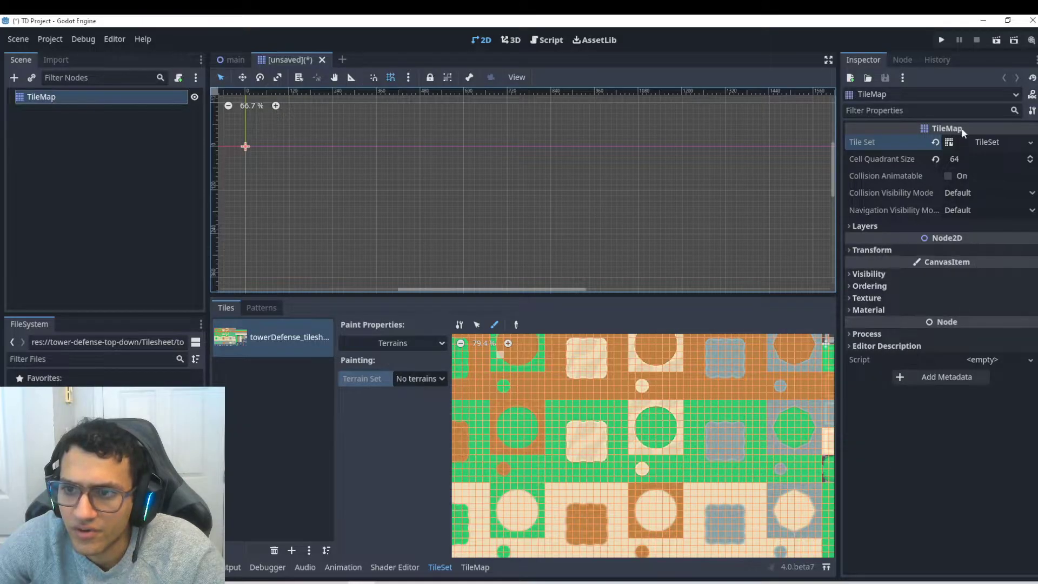
left_click(986, 142)
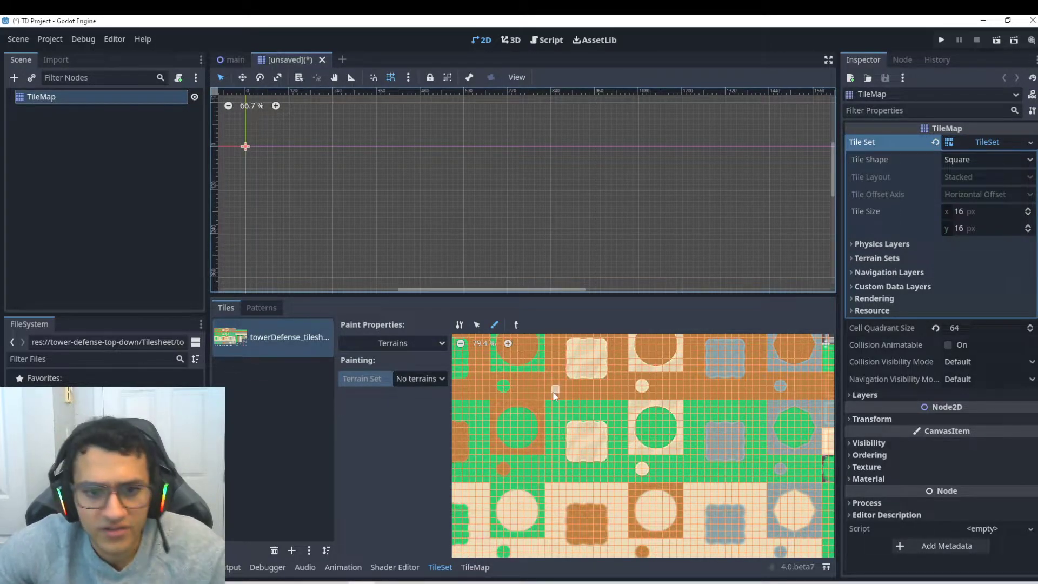
scroll(544, 371, "up", 3)
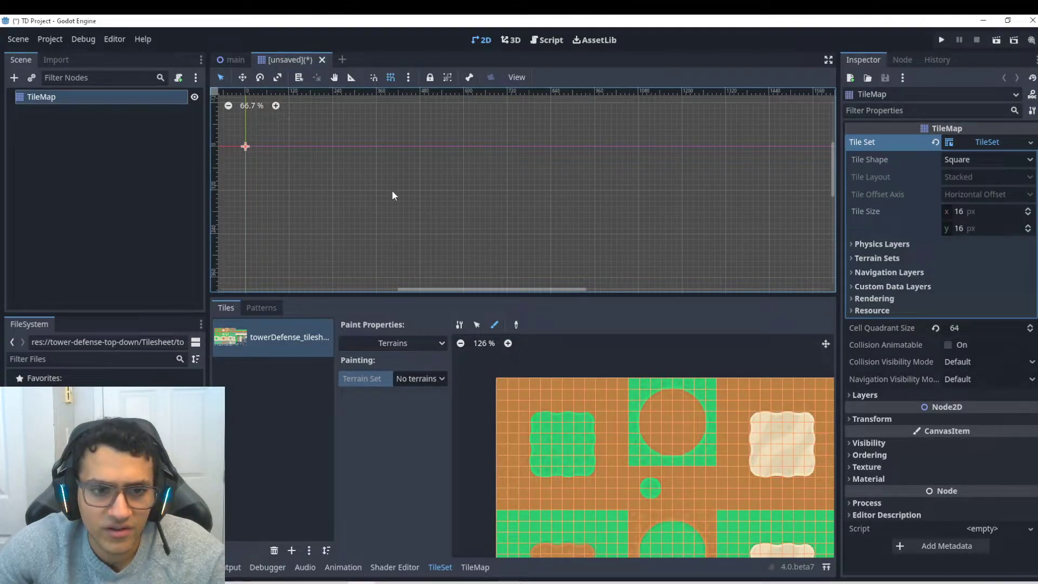
- Check the 2D editor's snap configuration and look closely at the viewport grid
left_click(408, 79)
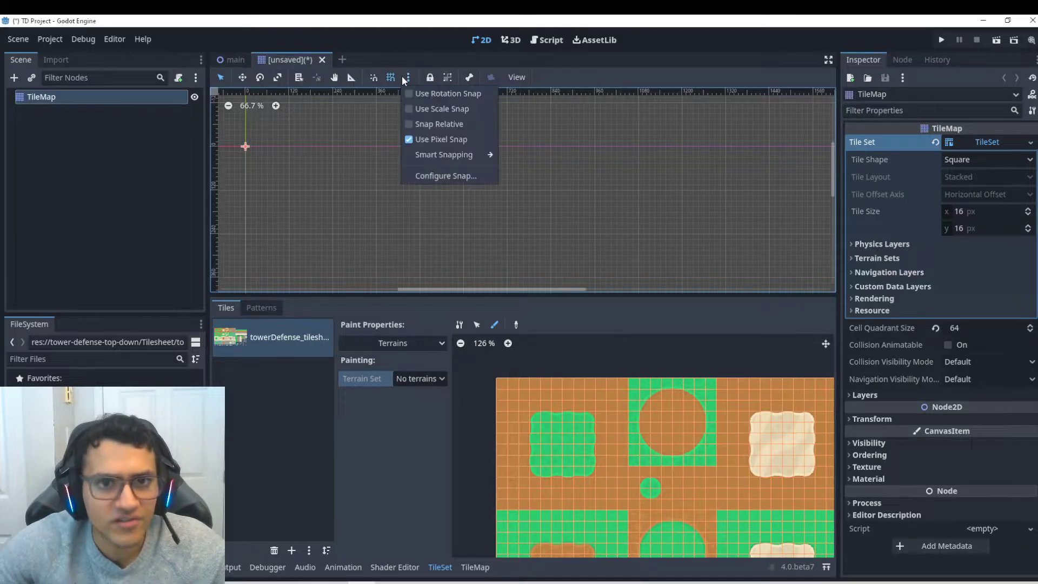
left_click(443, 175)
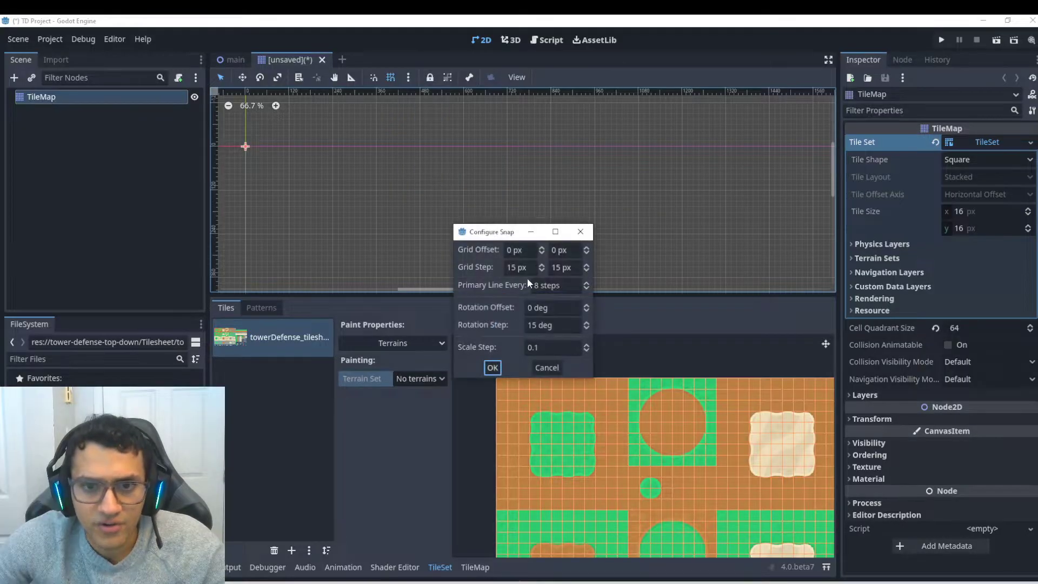
left_click(492, 368)
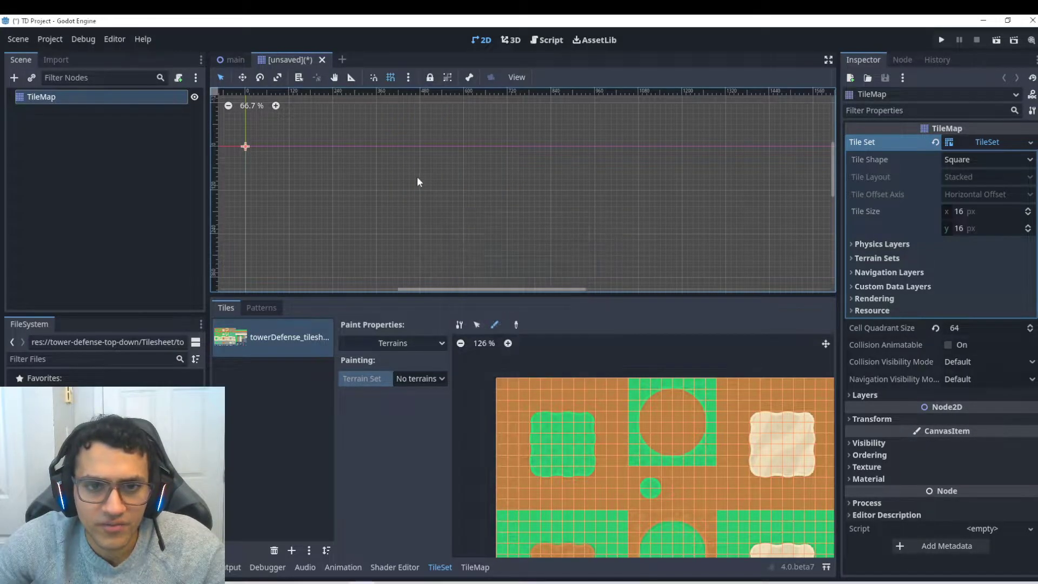
scroll(416, 177, "up", 15)
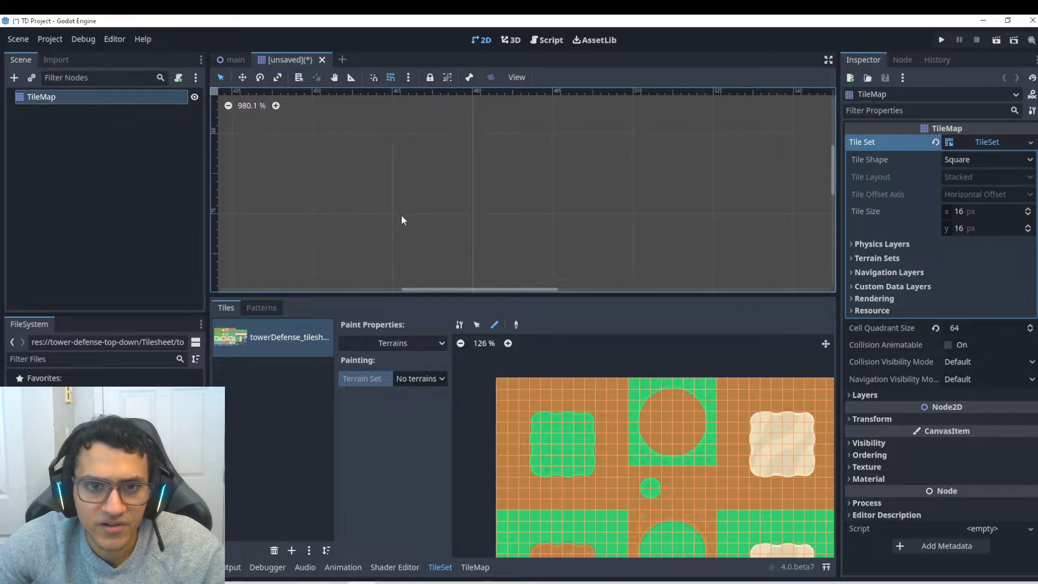
- Set the 2D editor's snap Grid Step to 64 px in both directions
left_click(408, 77)
left_click(442, 174)
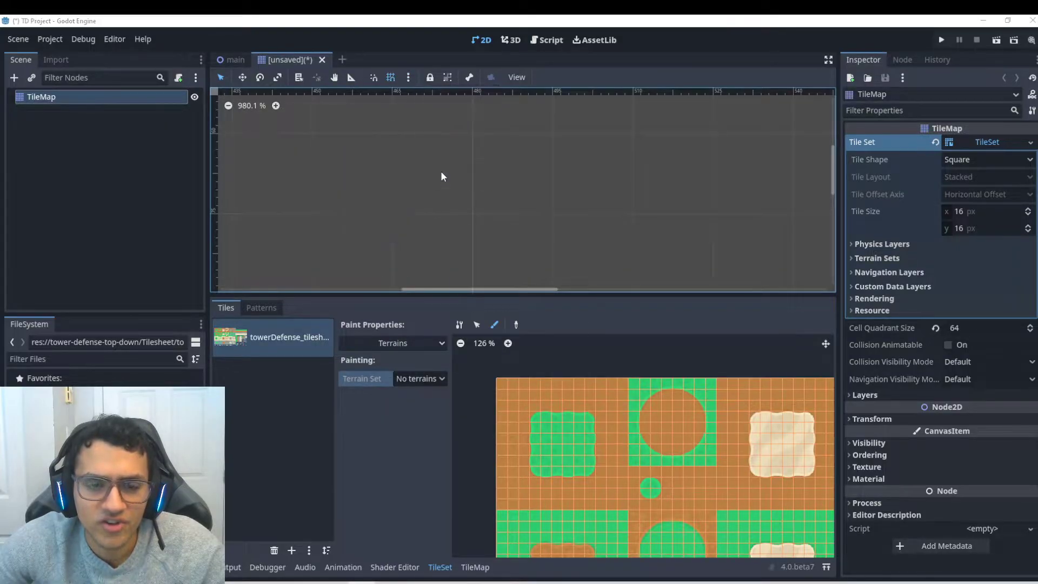
left_click(519, 267)
type("64")
key("Tab")
type("64")
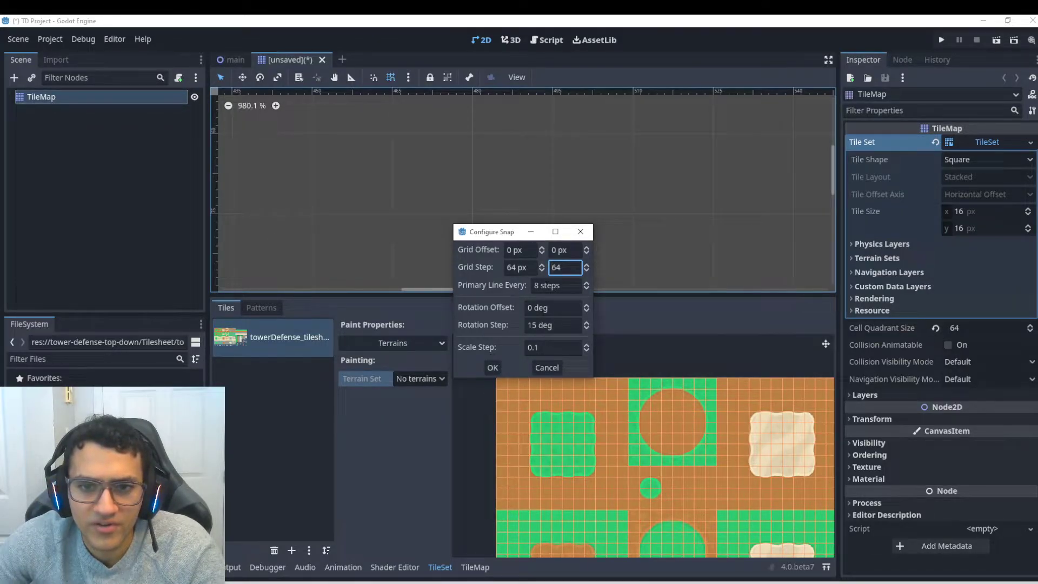
left_click(491, 368)
scroll(403, 208, "down", 8)
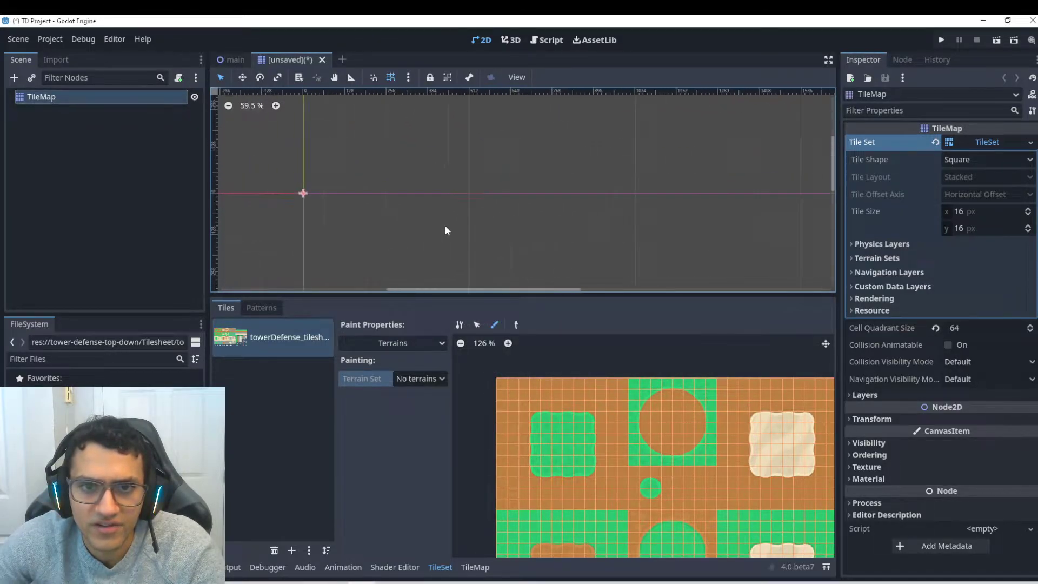
scroll(596, 279, "down", 1)
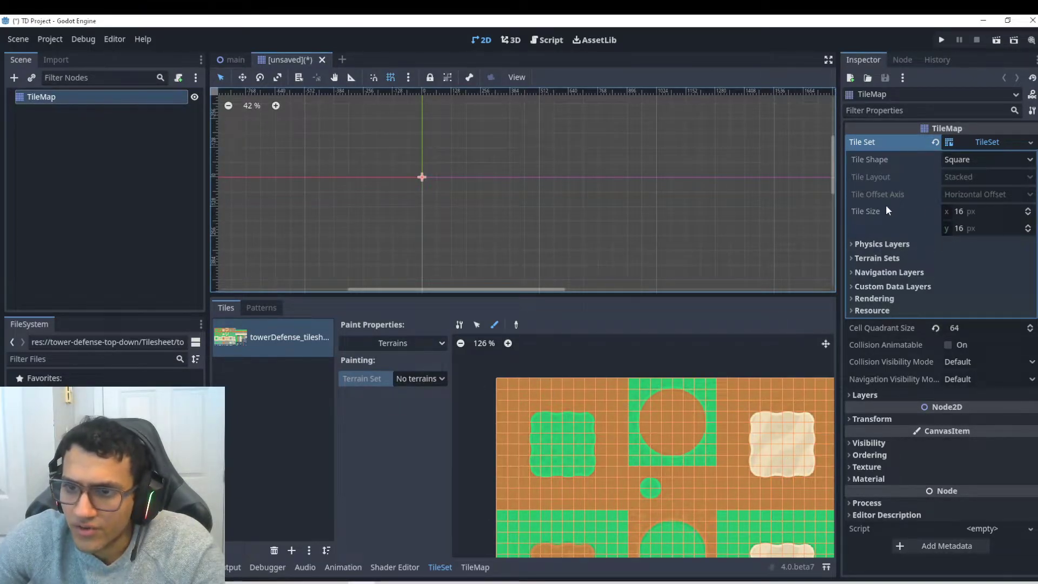
- Set the TileSet's Tile Size to 64 px in x and y
left_click(965, 214)
type("64")
left_click(974, 230)
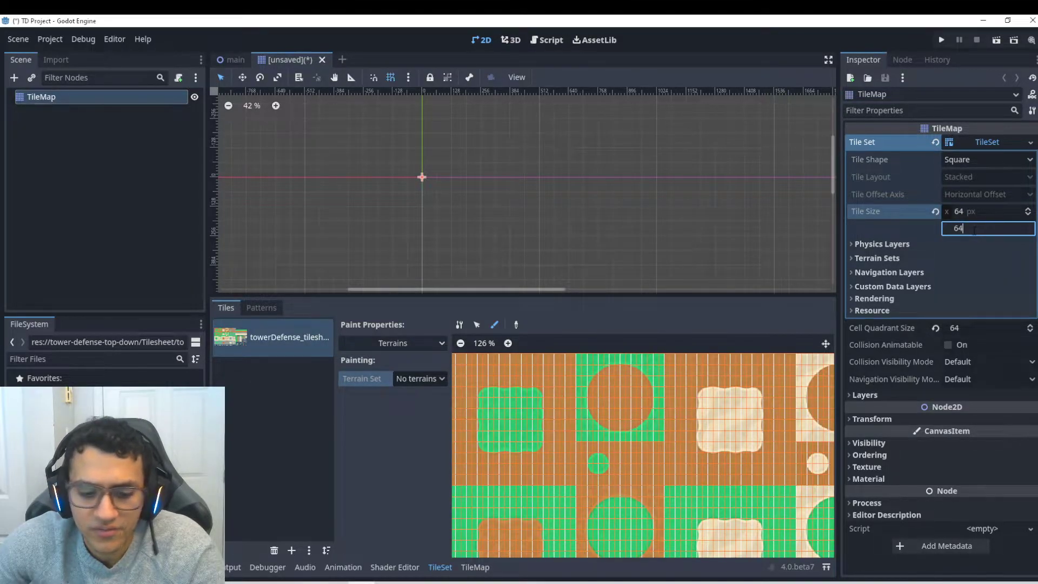
key("Return")
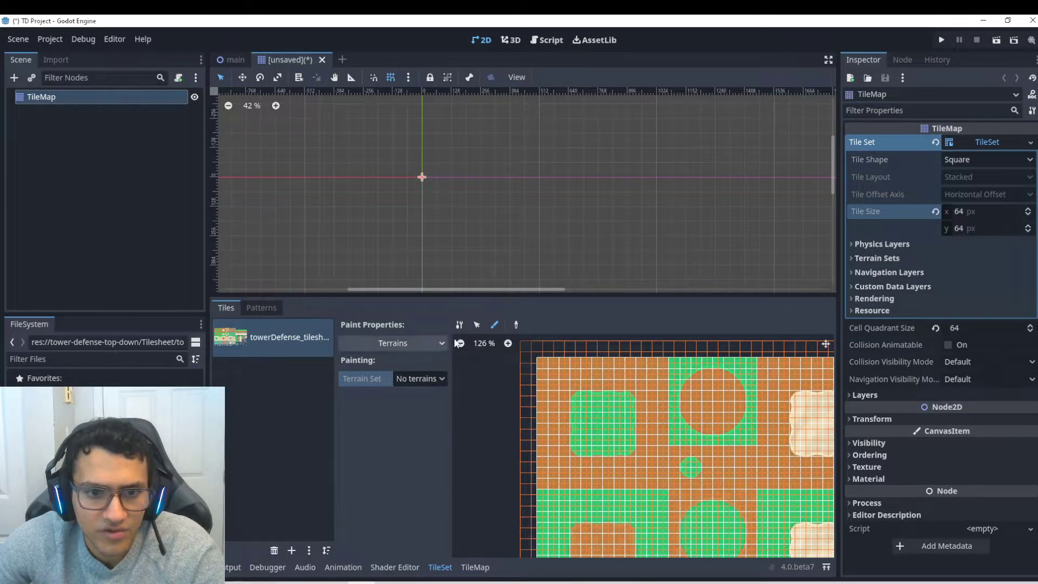
- Set the tilesheet atlas's texture region size to 64 px in x and y
left_click(459, 324)
left_click(418, 485)
type("64")
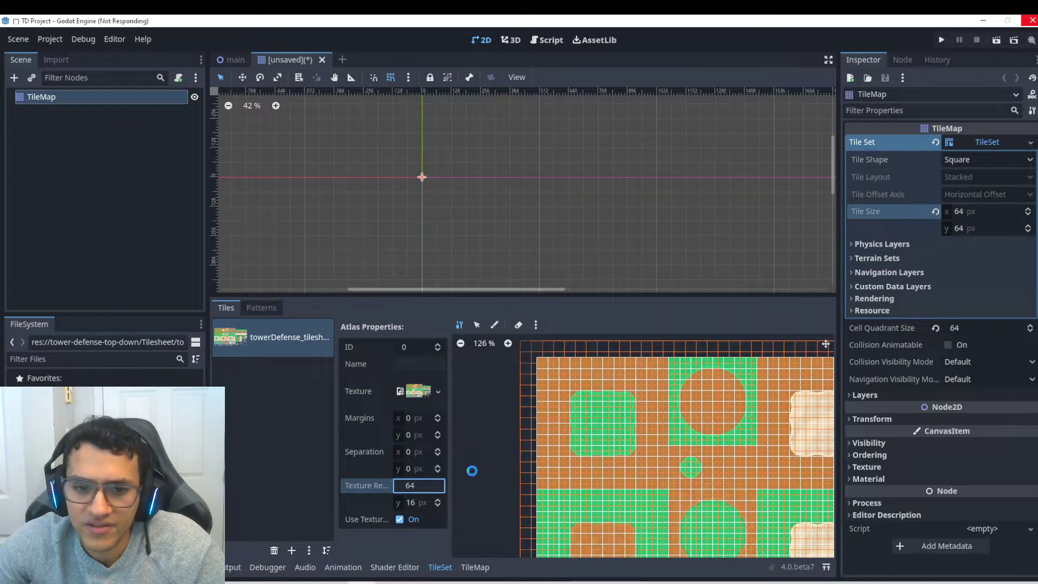
key("Tab")
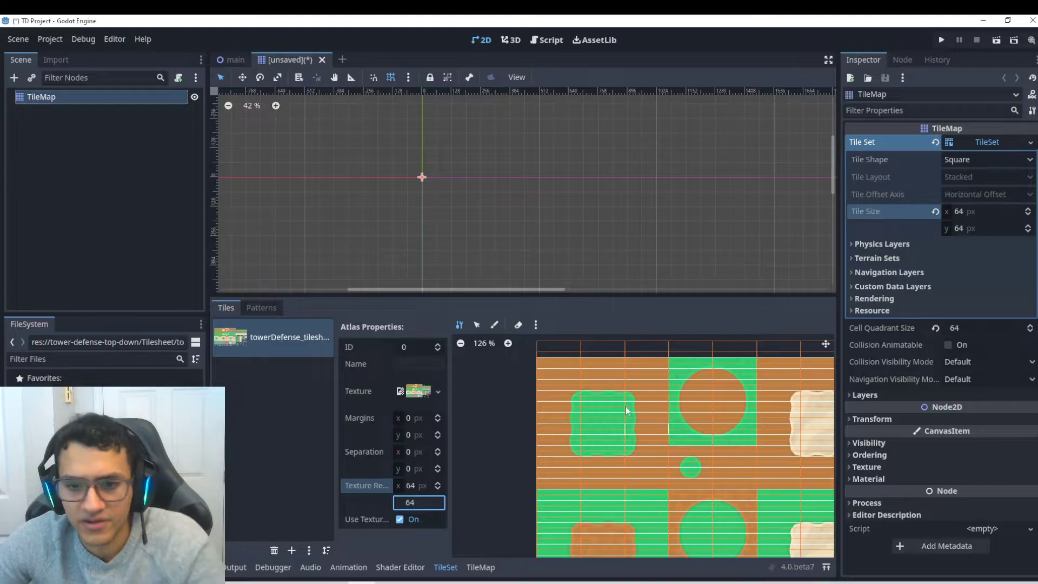
key("Return")
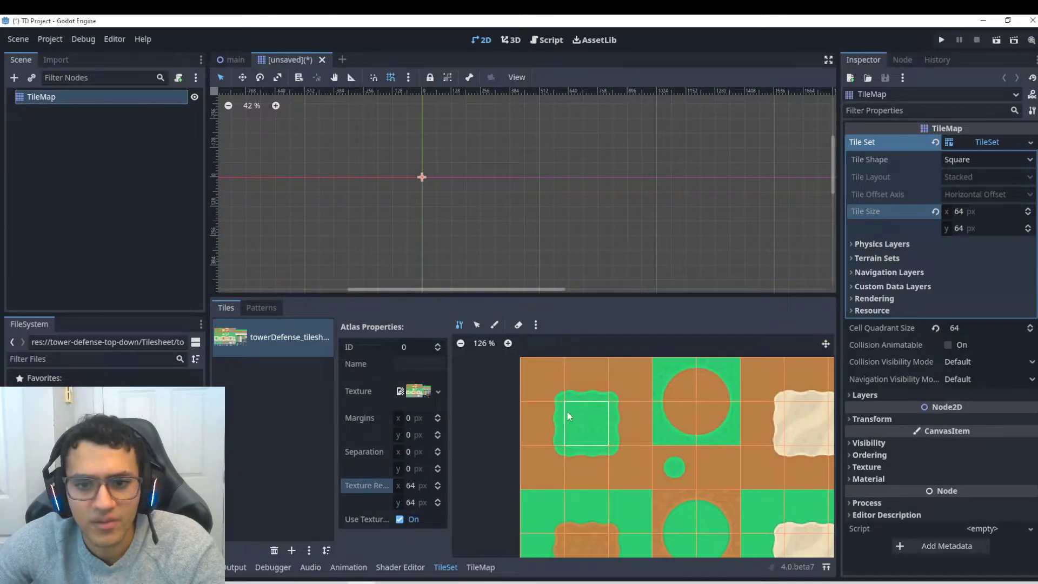
scroll(665, 263, "down", 2)
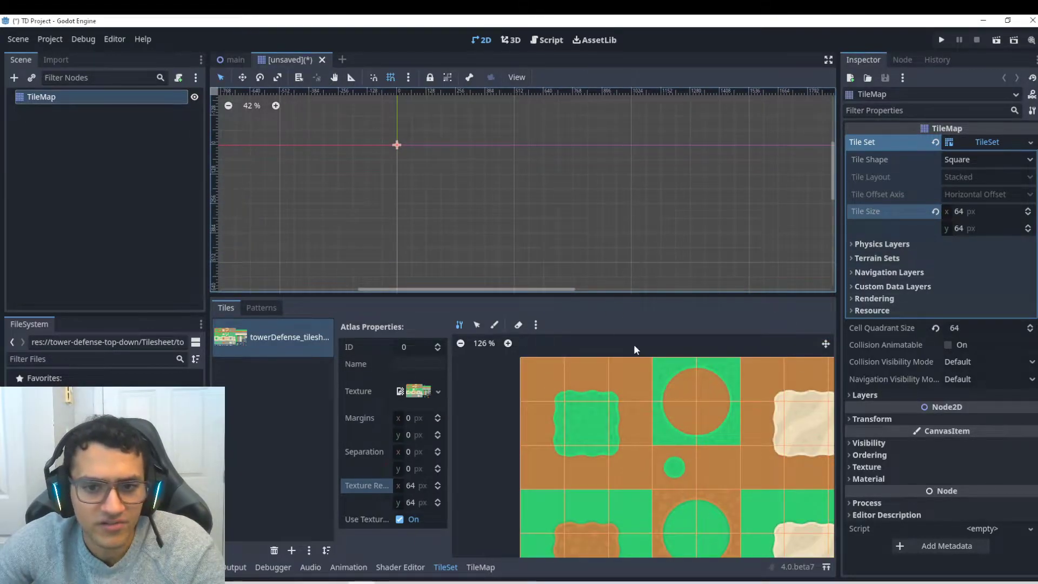
- Try painting a row of the tilesheet's first brown corner tile from the map's origin, and undo the stroke
left_click(493, 566)
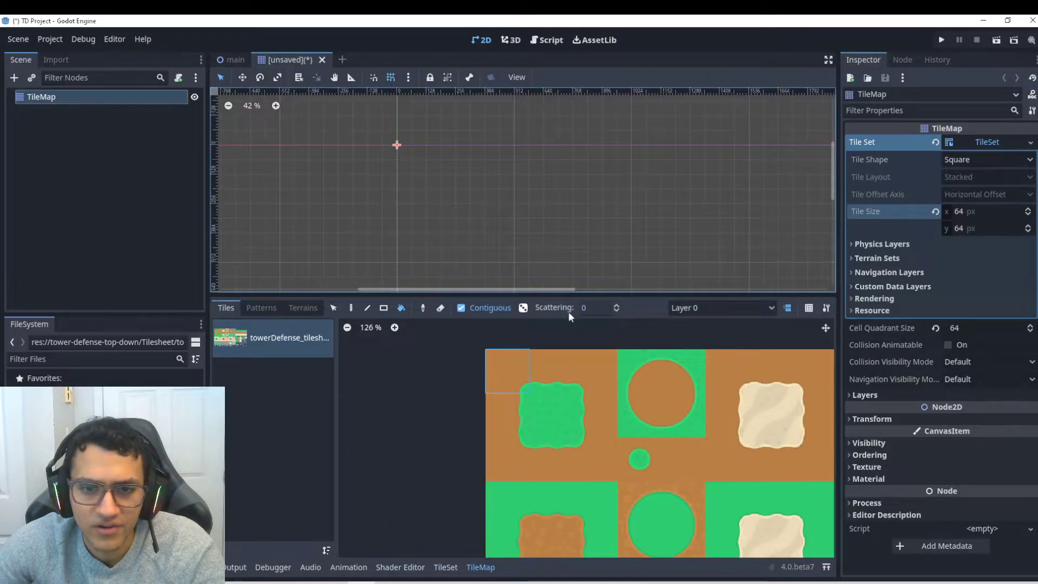
left_click(508, 415)
left_click(598, 291)
left_click(350, 307)
left_click(489, 362)
left_click(401, 168)
left_click_drag(401, 156, 551, 154)
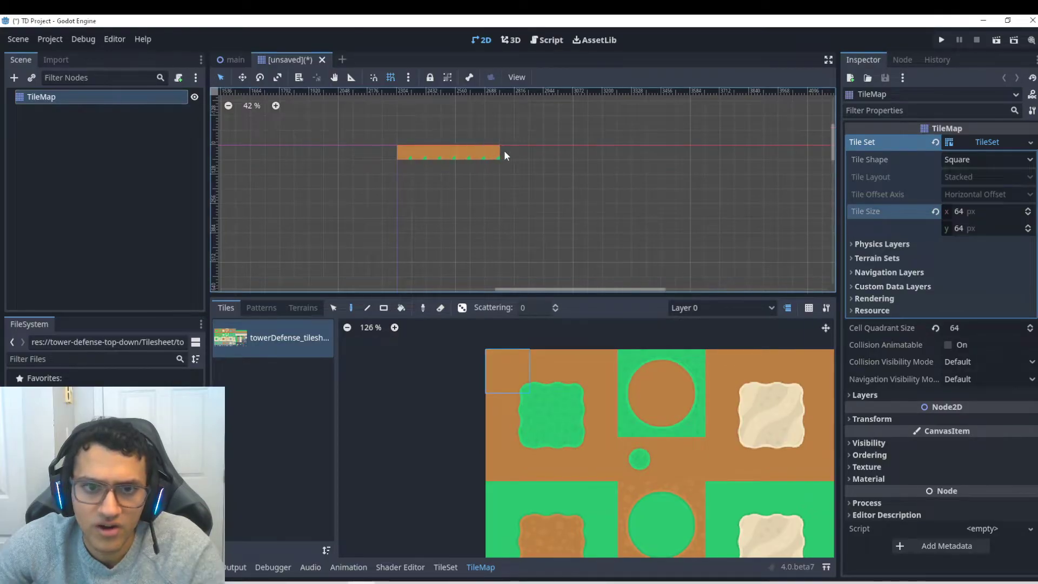
key("ctrl+z")
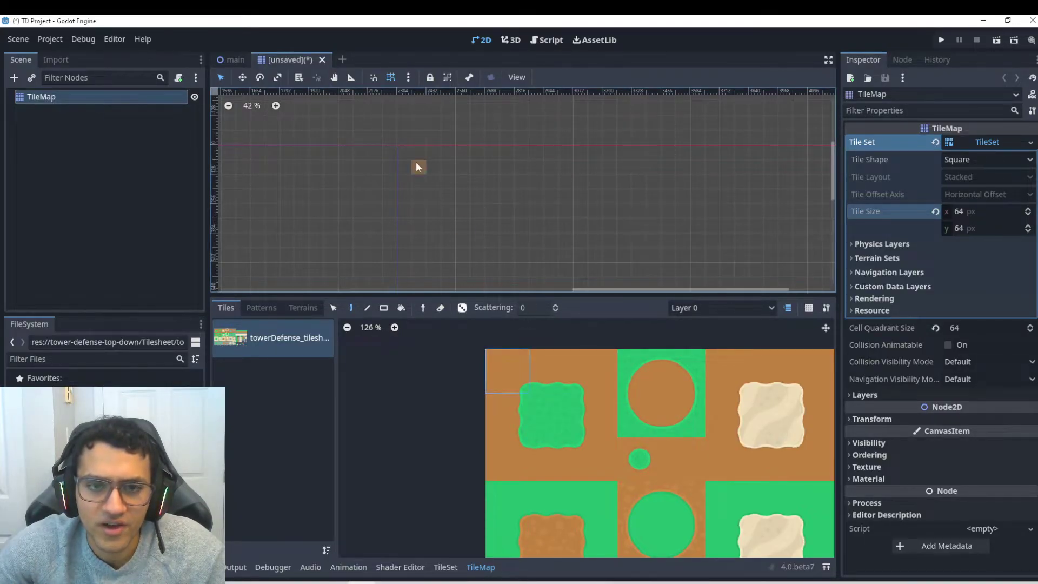
- Try painting a brown corner tile at the map's origin with a row of brown edge tiles beside it, and undo both
left_click(405, 152)
left_click(551, 374)
left_click_drag(413, 153, 499, 154)
left_click(595, 371)
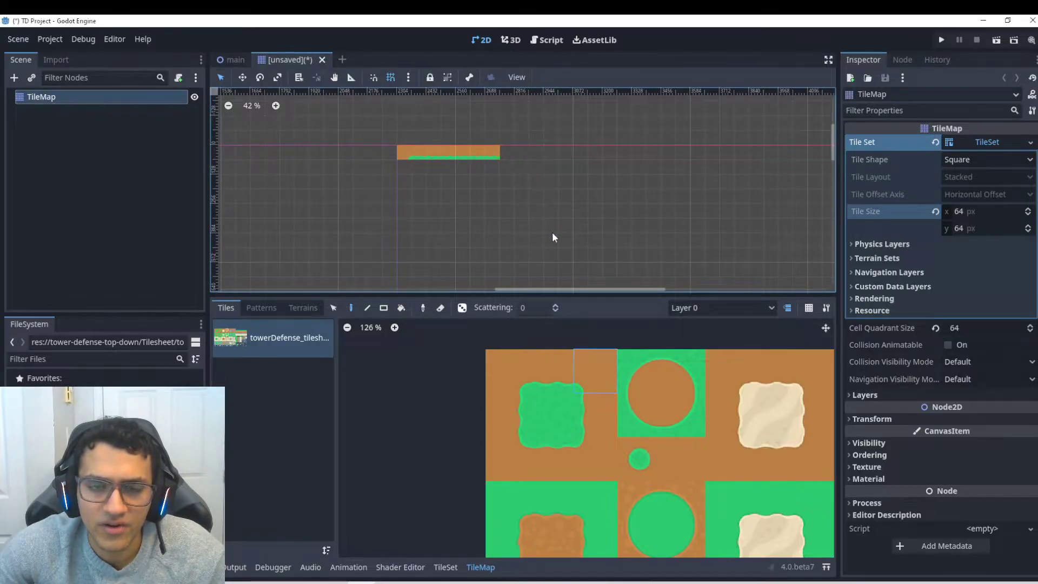
key("ctrl+z")
key("ctrl+z")
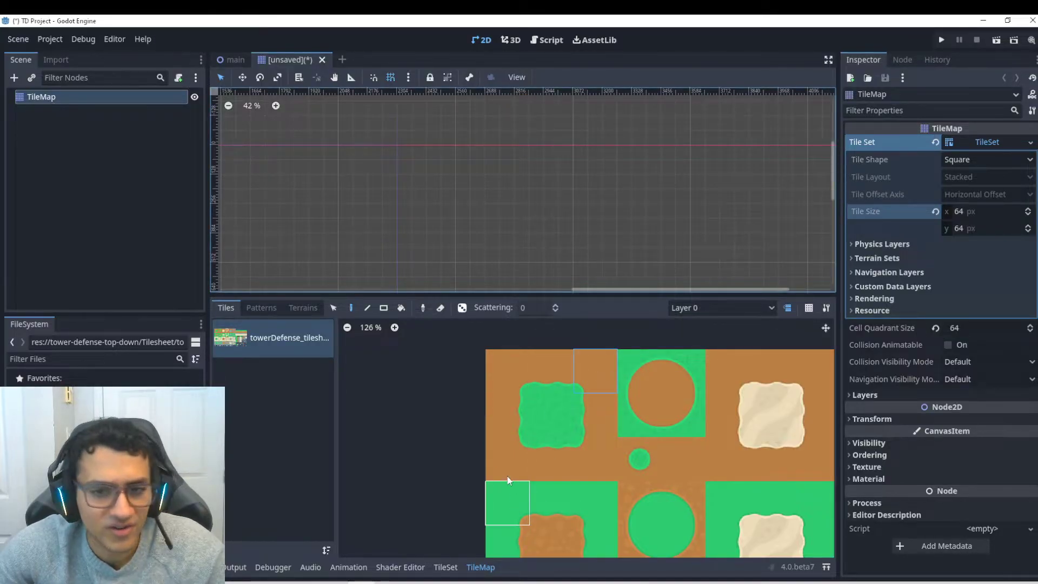
- Add a terrain set to the TileSet and create one terrain in it
scroll(529, 492, "down", 2)
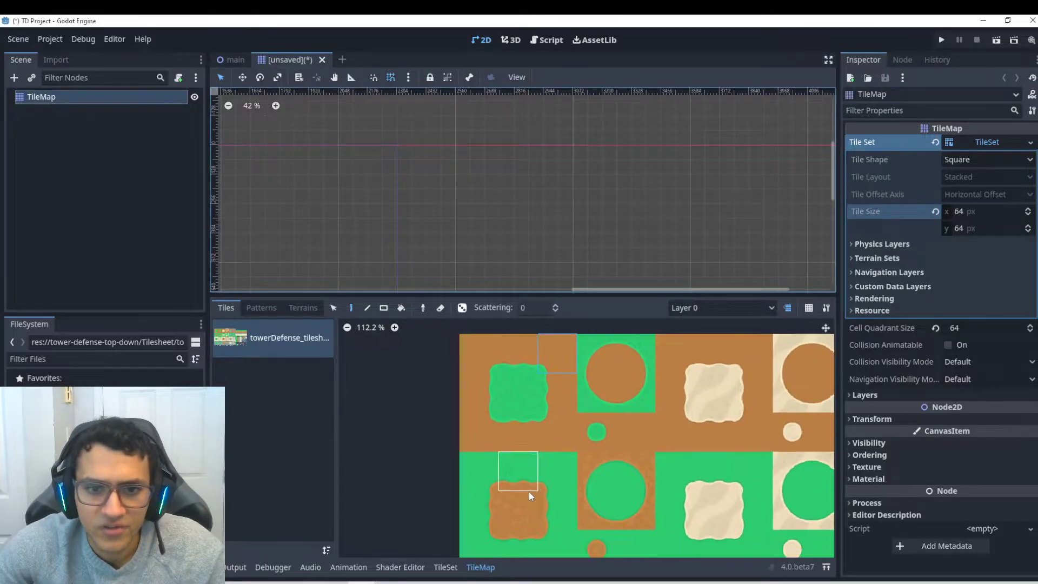
left_click(887, 257)
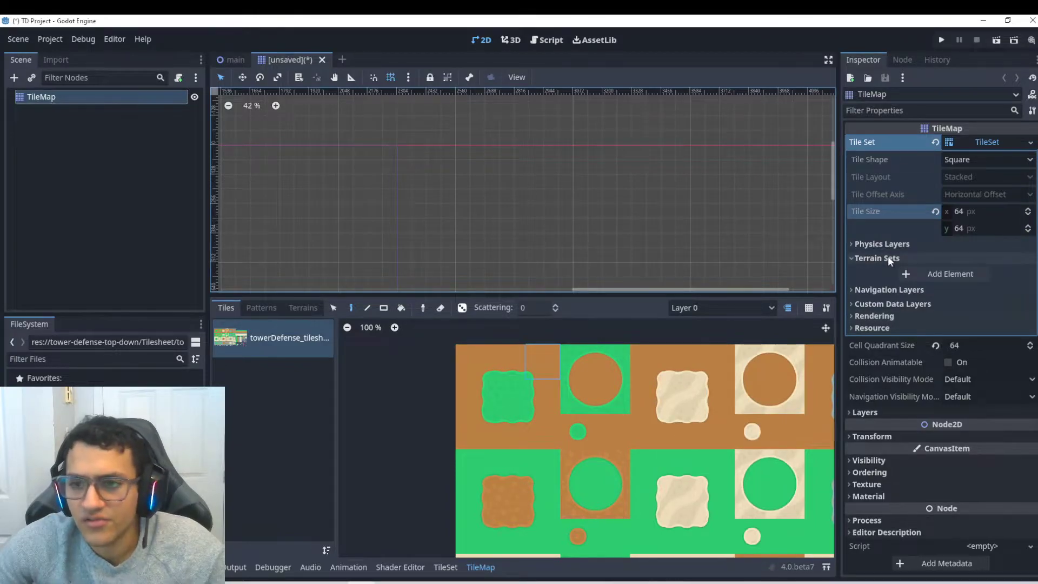
left_click(928, 273)
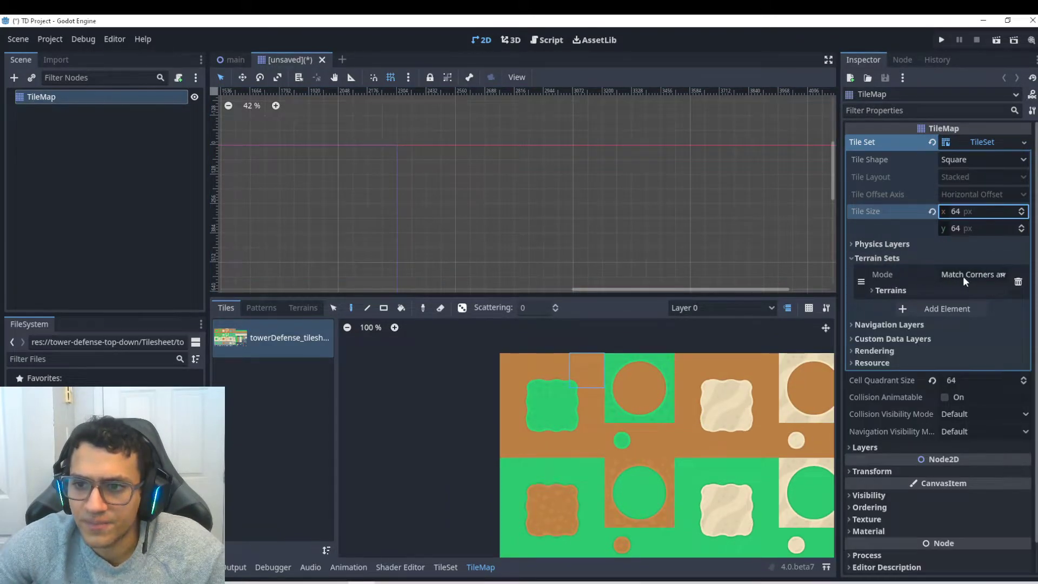
left_click(896, 289)
left_click(935, 305)
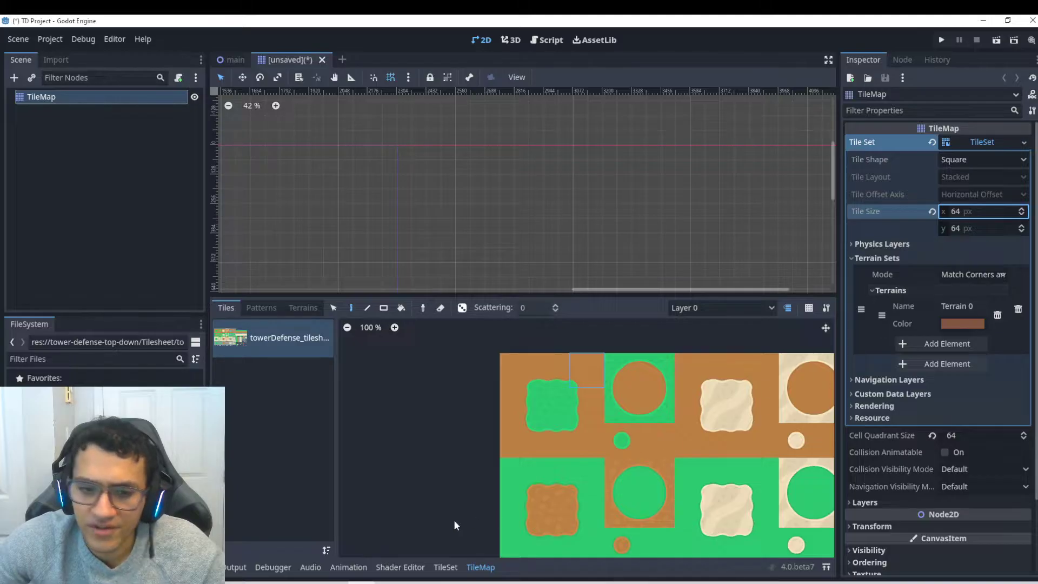
- Set up property painting on the tilesheet for Terrains, using Terrain Set 0 and Terrain 0
left_click(445, 567)
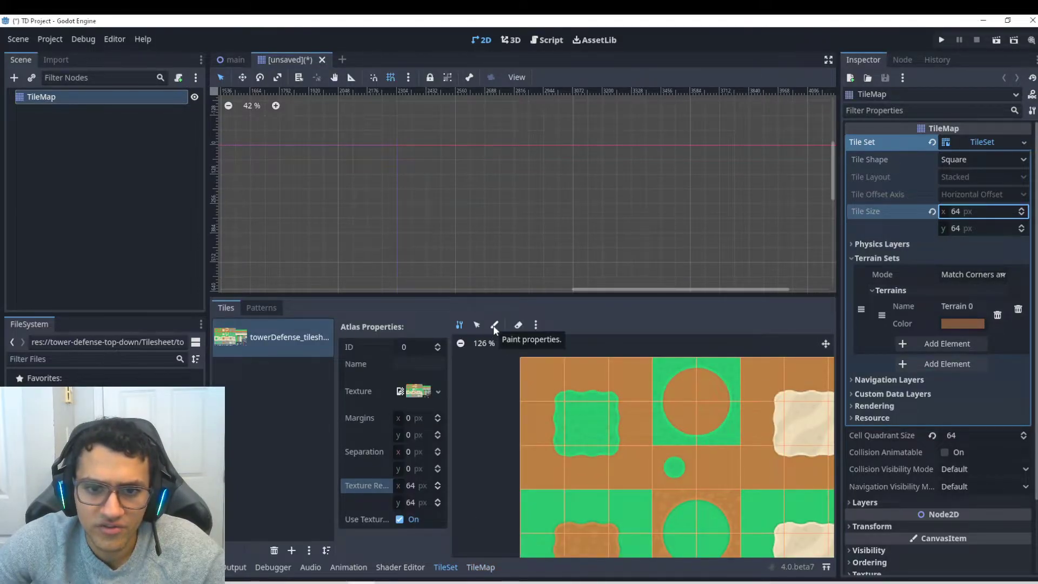
left_click(493, 325)
left_click(430, 378)
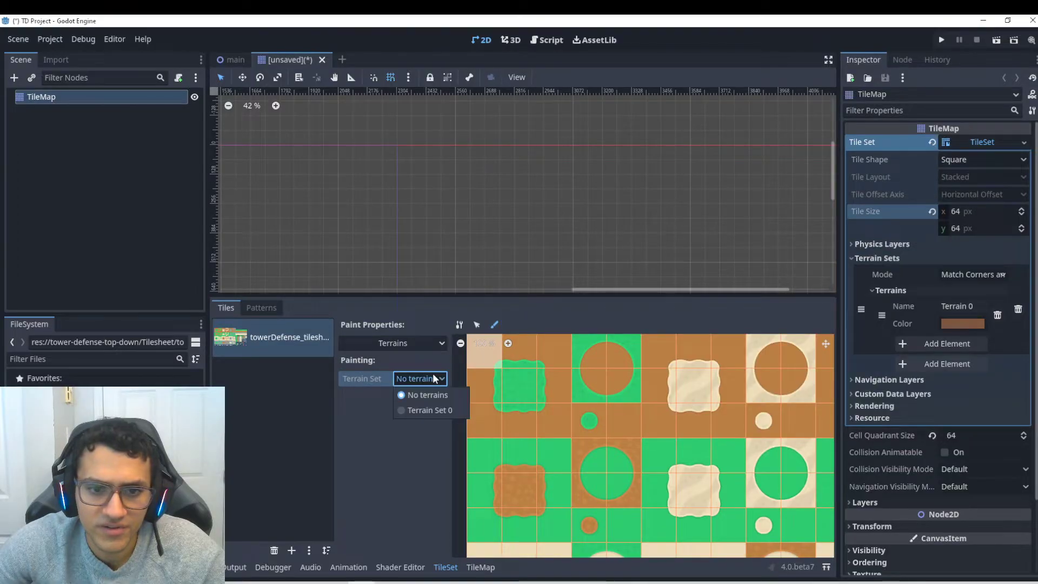
left_click(427, 410)
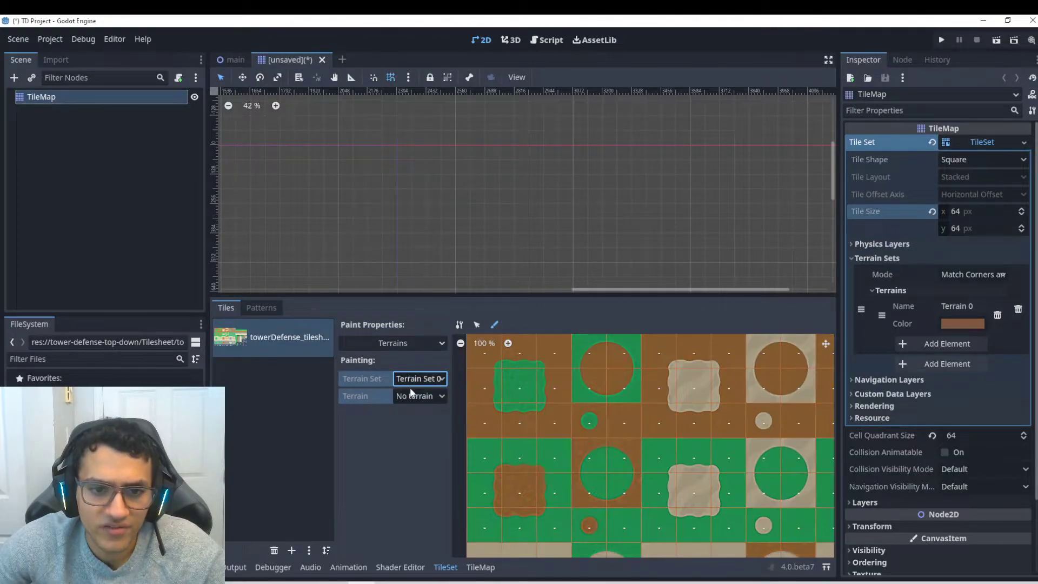
left_click(426, 396)
left_click(409, 426)
middle_click_drag(559, 461, 641, 365)
scroll(632, 475, "down", 2)
scroll(576, 462, "down", 2)
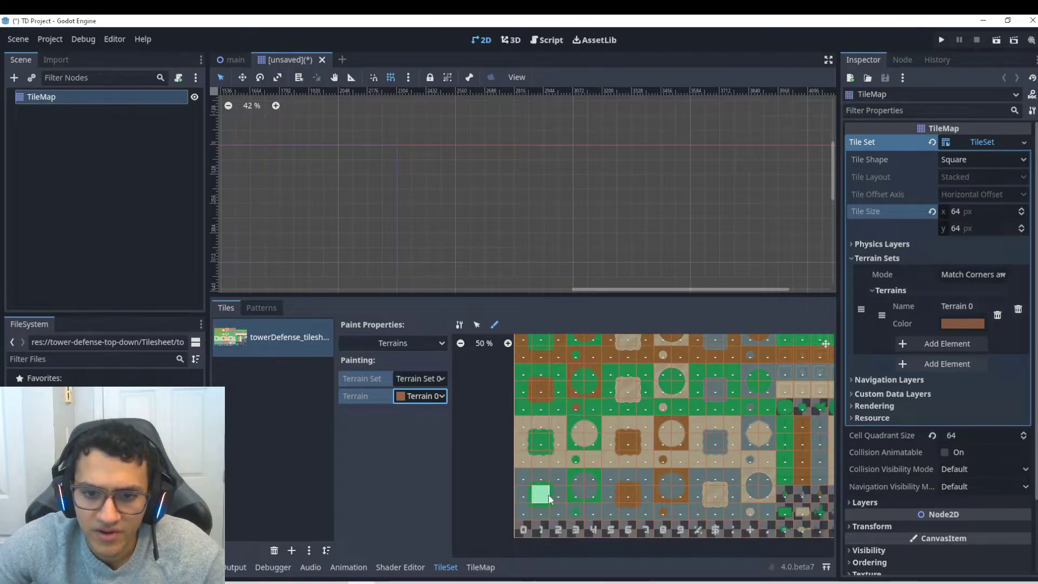
- Paint Terrain 0 onto the brown areas of the 3×3 tile block showing a brown patch on green
scroll(558, 382, "up", 1)
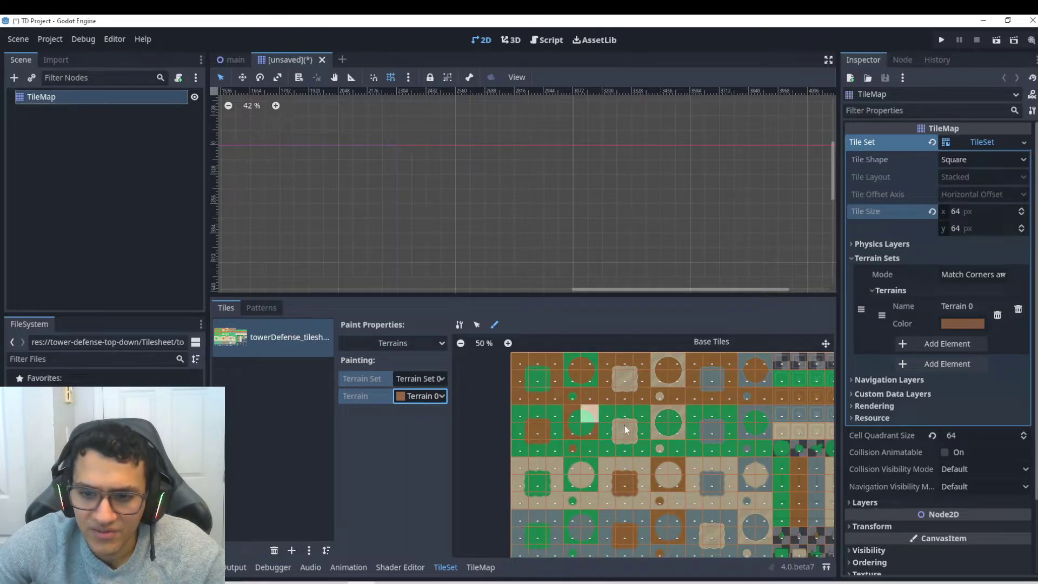
scroll(535, 385, "up", 2)
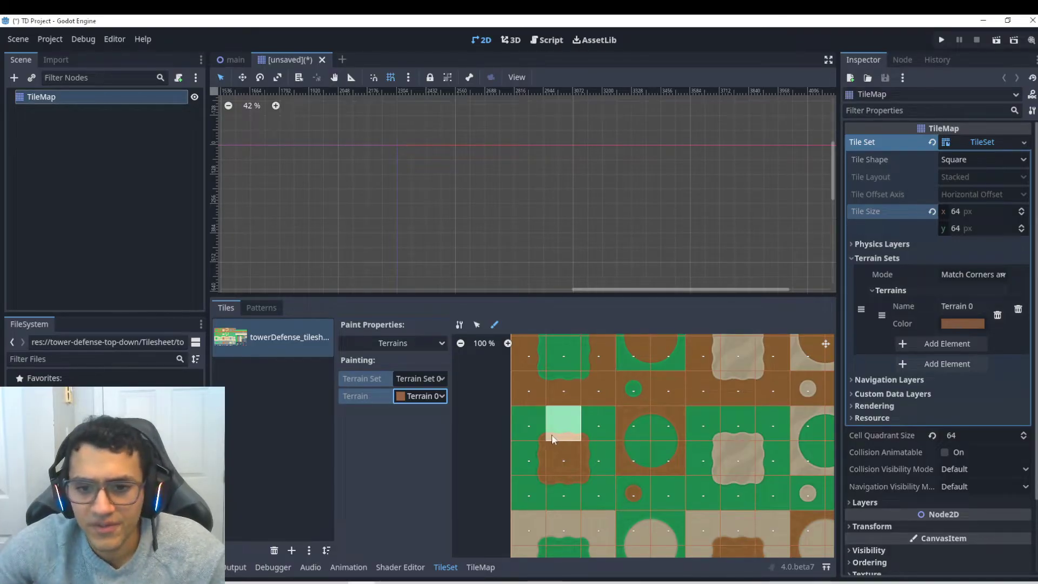
middle_click_drag(559, 446, 552, 427)
scroll(552, 427, "up", 1)
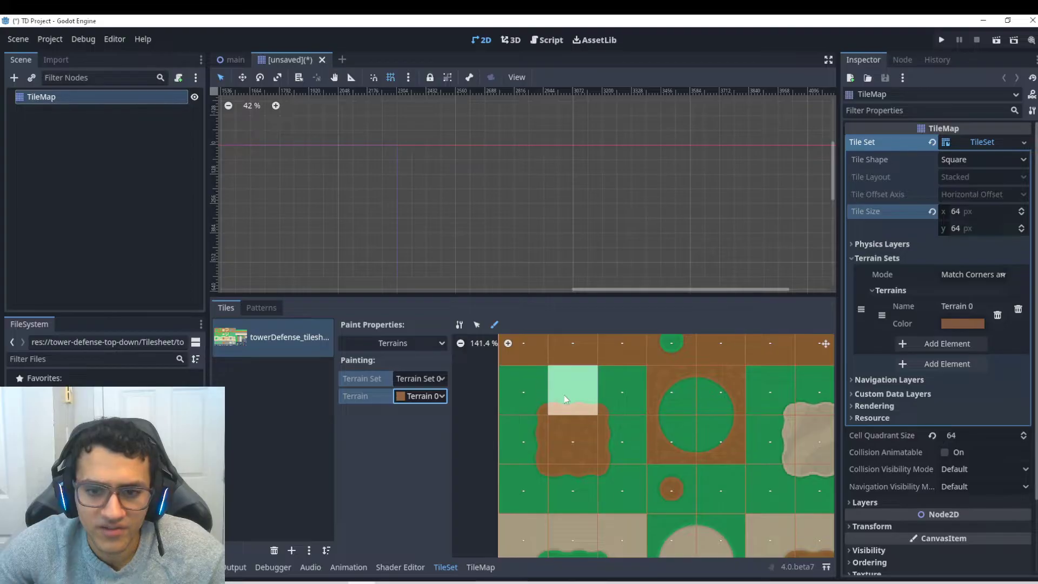
left_click(578, 418)
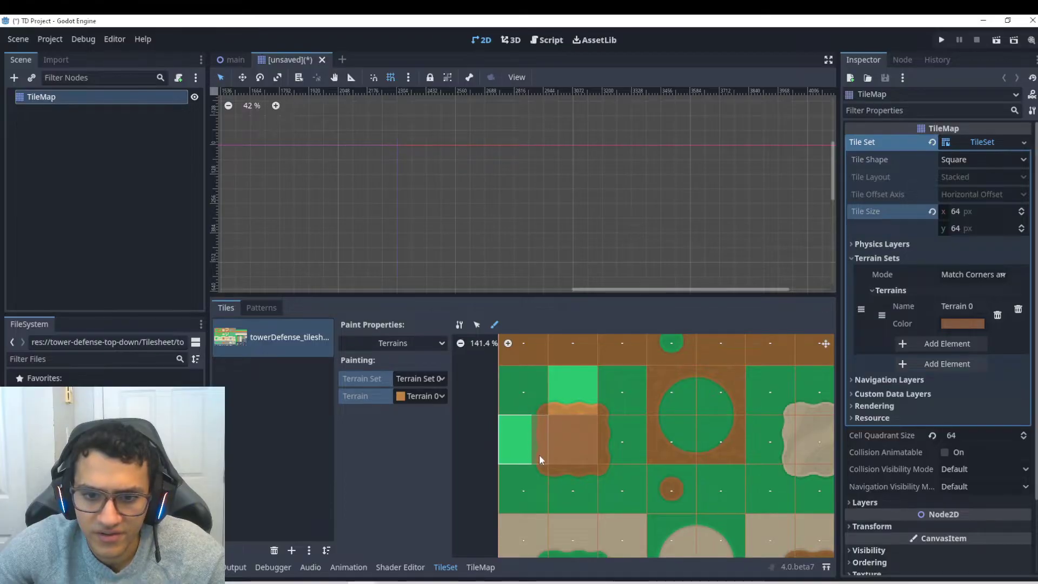
left_click(545, 406)
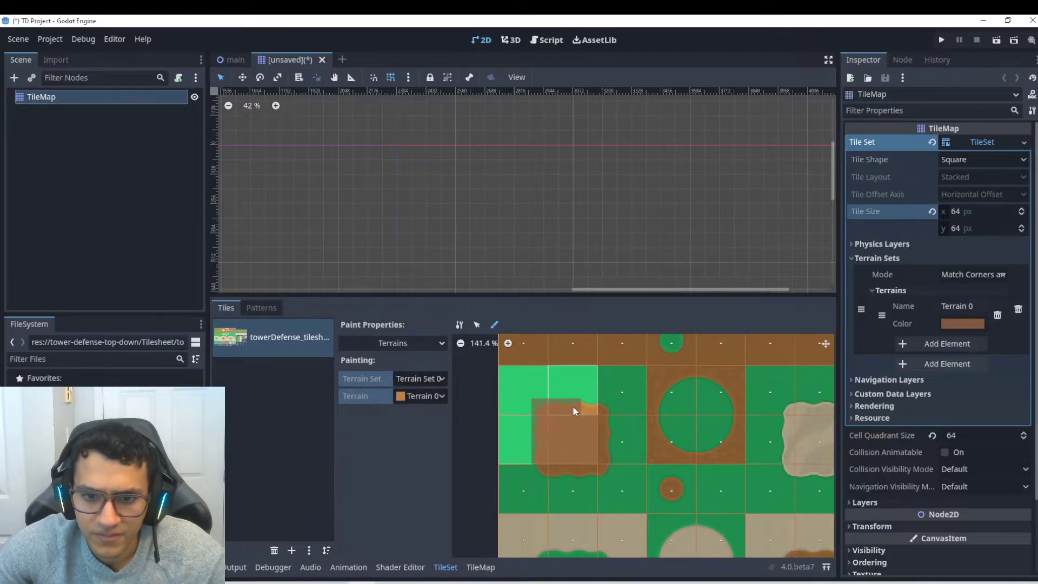
mouse_move(606, 412)
left_mouse_down()
mouse_move(605, 458)
mouse_move(589, 474)
mouse_move(539, 472)
left_mouse_up()
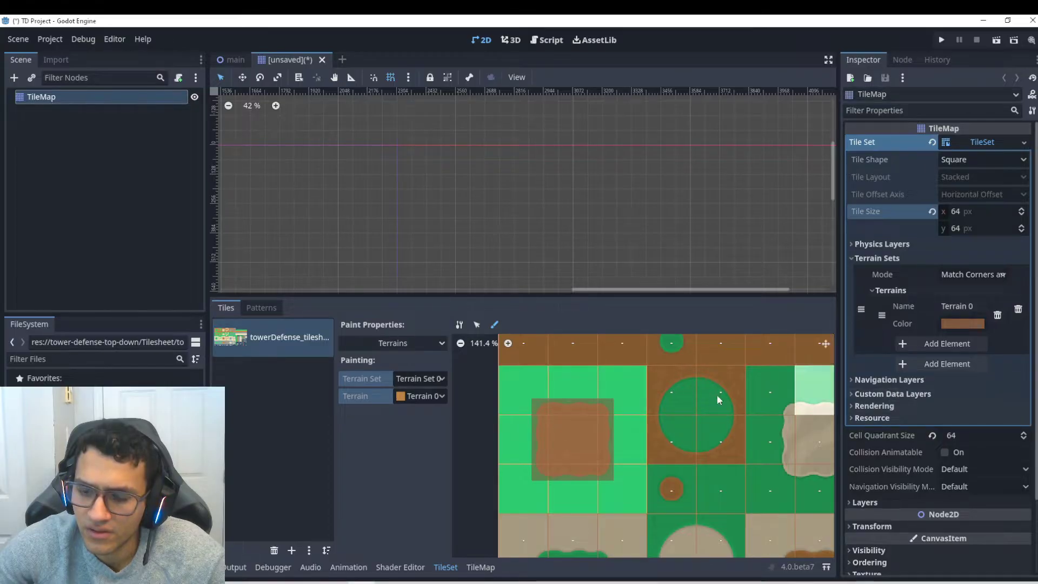
- Paint Terrain 0 onto the brown areas of the 2×2 tile block with the green circle inside brown
mouse_move(658, 381)
left_mouse_down()
mouse_move(727, 368)
mouse_move(708, 371)
left_mouse_up()
mouse_move(741, 405)
left_mouse_down()
mouse_move(740, 446)
mouse_move(729, 456)
mouse_move(710, 458)
mouse_move(725, 444)
mouse_move(689, 456)
left_mouse_up()
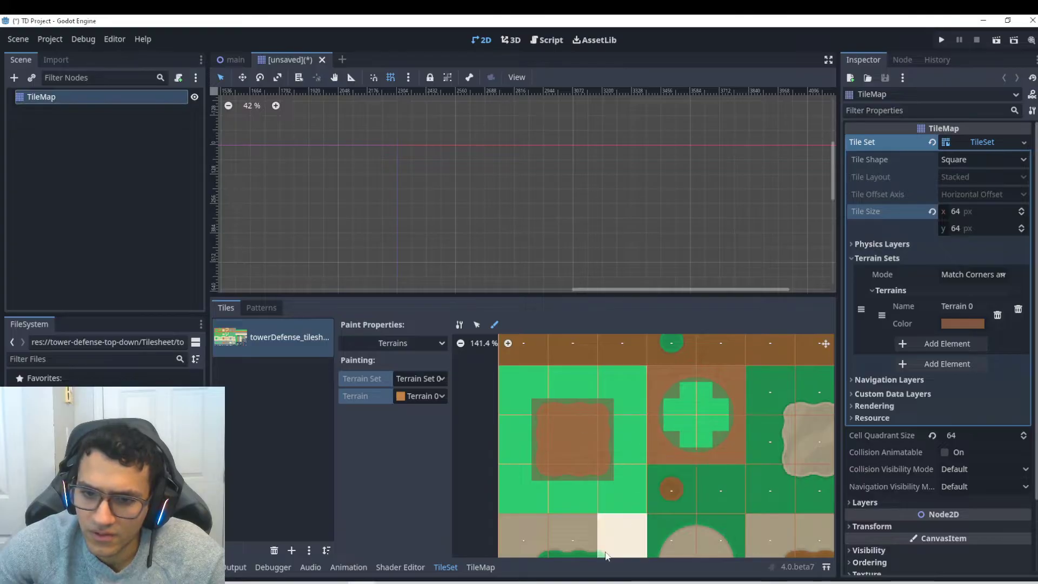
scroll(609, 482, "down", 1)
middle_click_drag(609, 482, 582, 461)
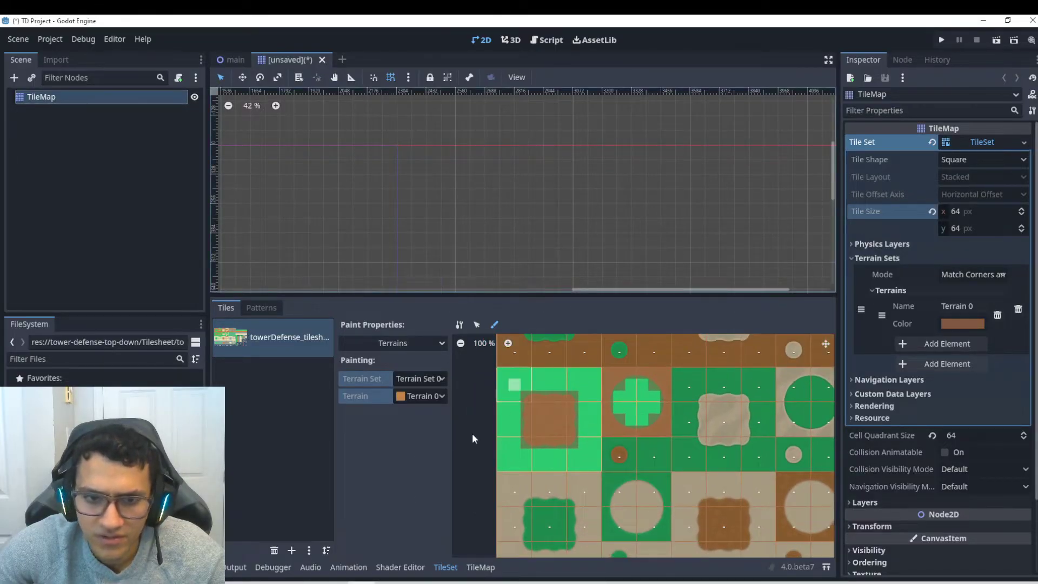
- Try painting a long, gently descending path across the map with Terrain 0
left_click(481, 566)
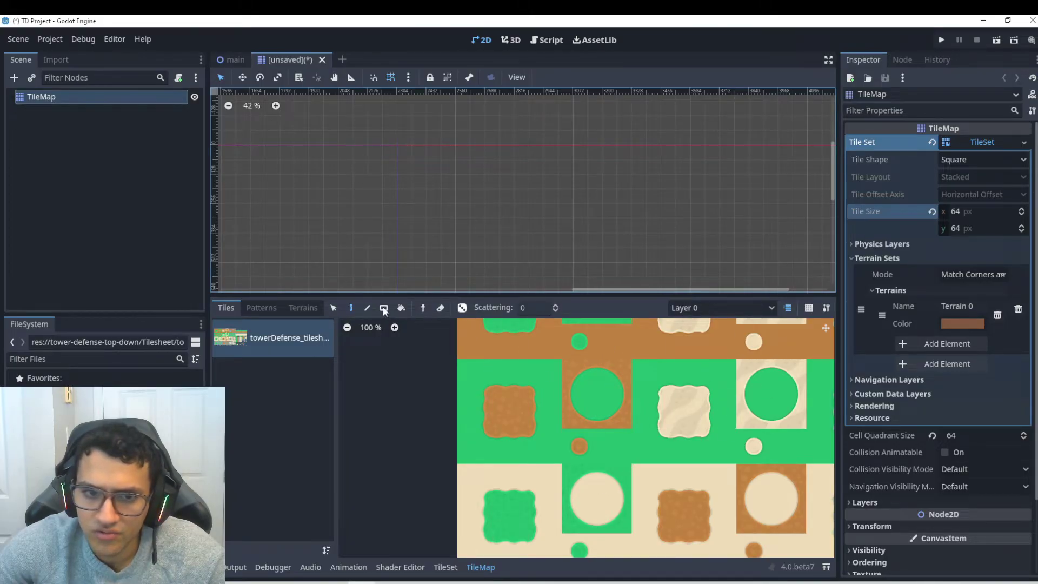
left_click(301, 308)
left_click(261, 342)
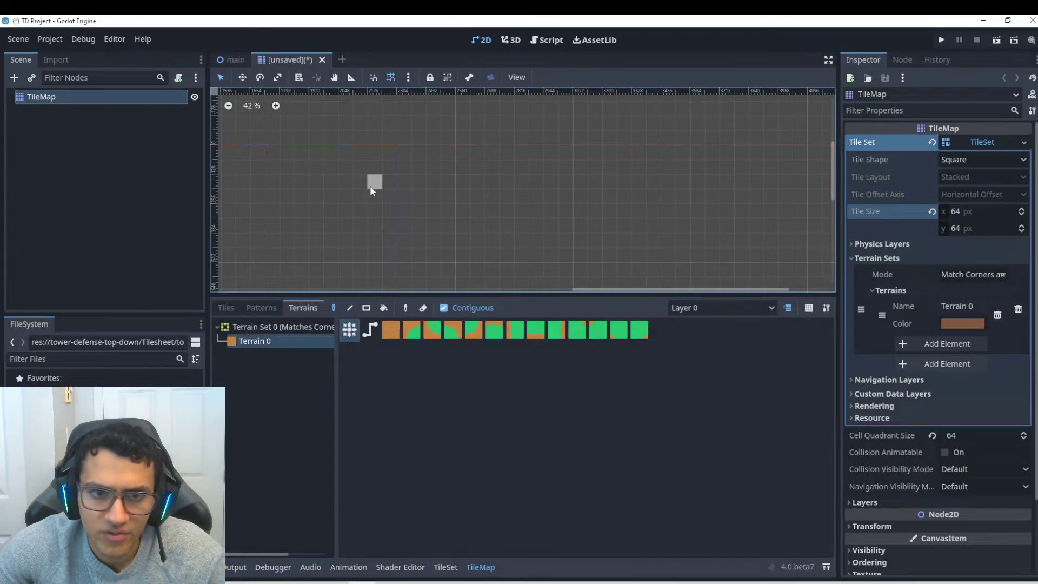
left_click_drag(370, 187, 674, 252)
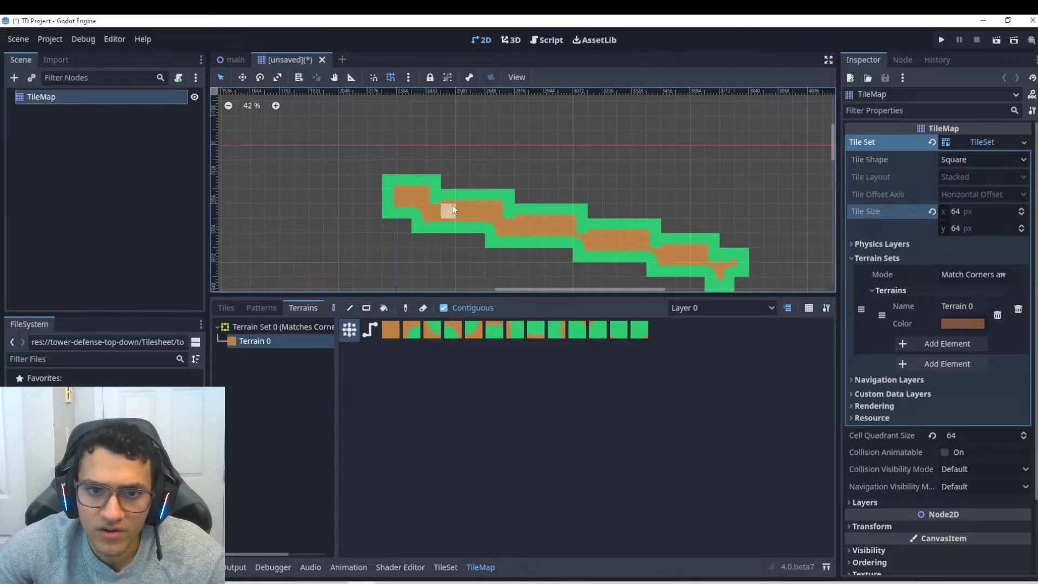
- Try widening the path near its upper start and extending its lower end with more Terrain 0 strokes
scroll(529, 233, "up", 5)
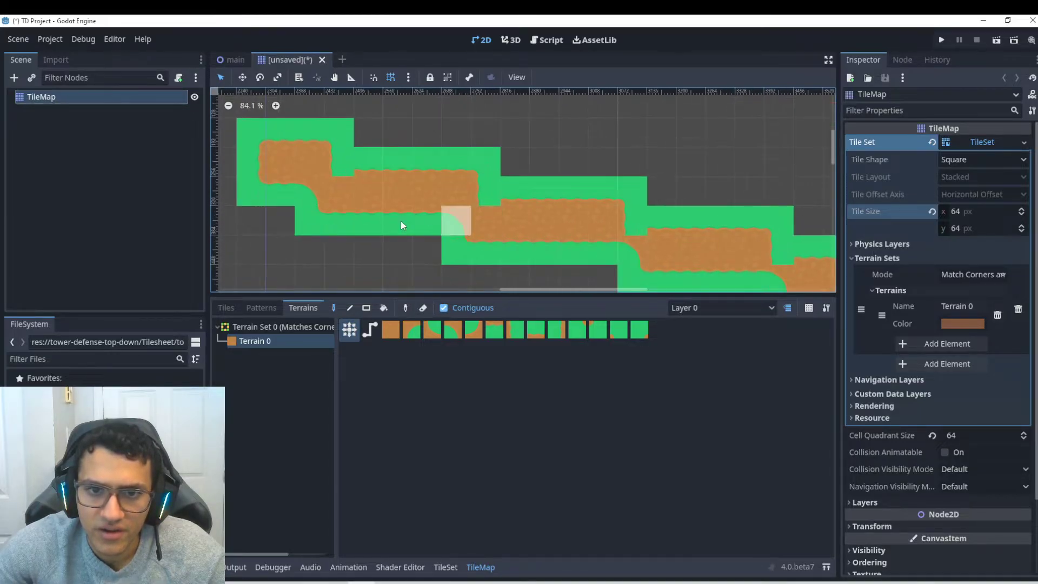
left_click_drag(336, 173, 427, 167)
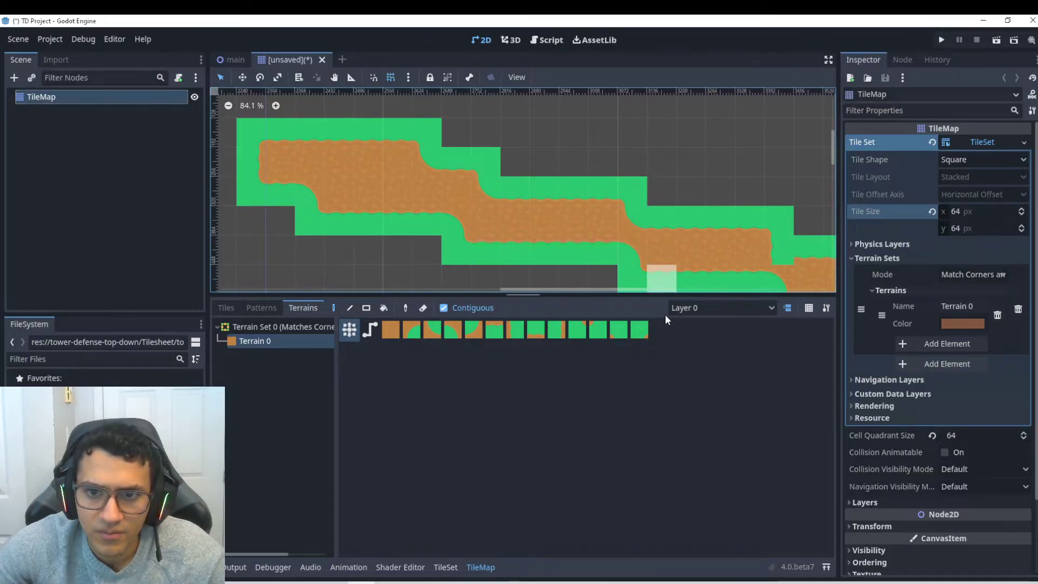
middle_click_drag(808, 268, 653, 186)
mouse_move(712, 226)
left_mouse_down()
mouse_move(755, 219)
mouse_move(743, 202)
mouse_move(768, 273)
left_mouse_up()
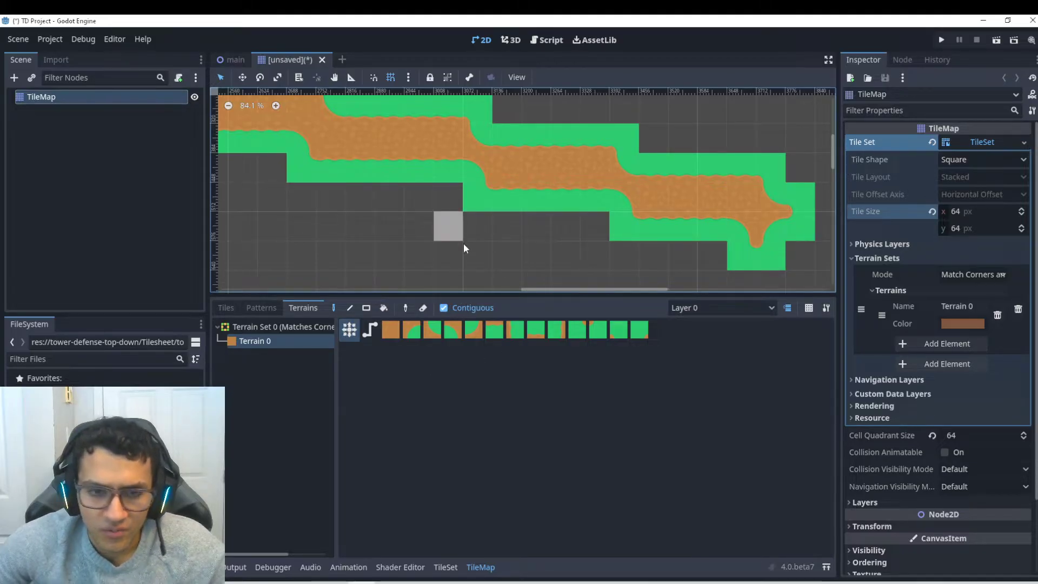
- Try placing a single small Terrain 0 patch on the empty area below the path, and erase it
scroll(466, 254, "down", 3)
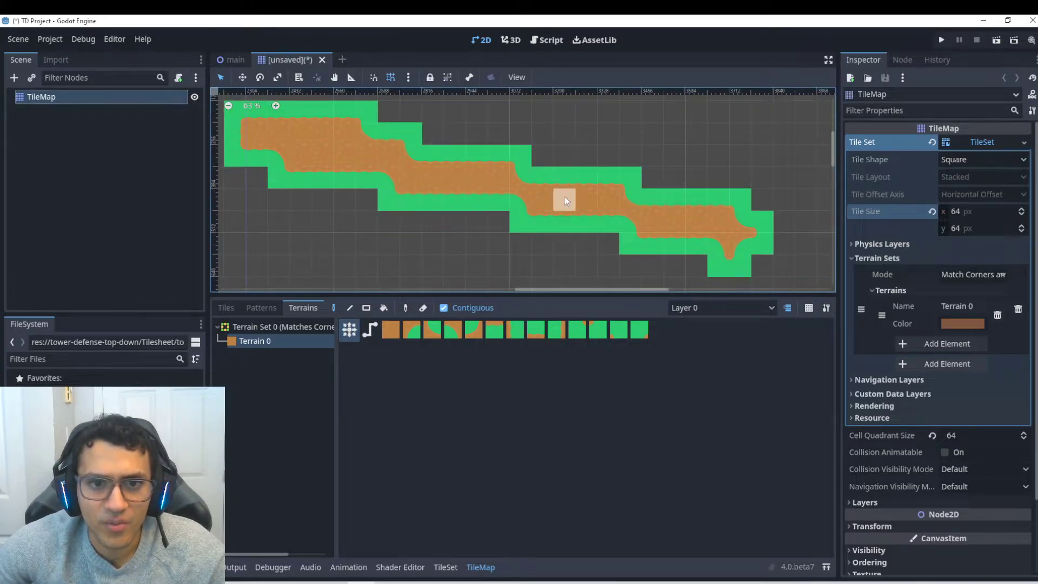
scroll(622, 233, "down", 3, "ctrl")
left_click(589, 237)
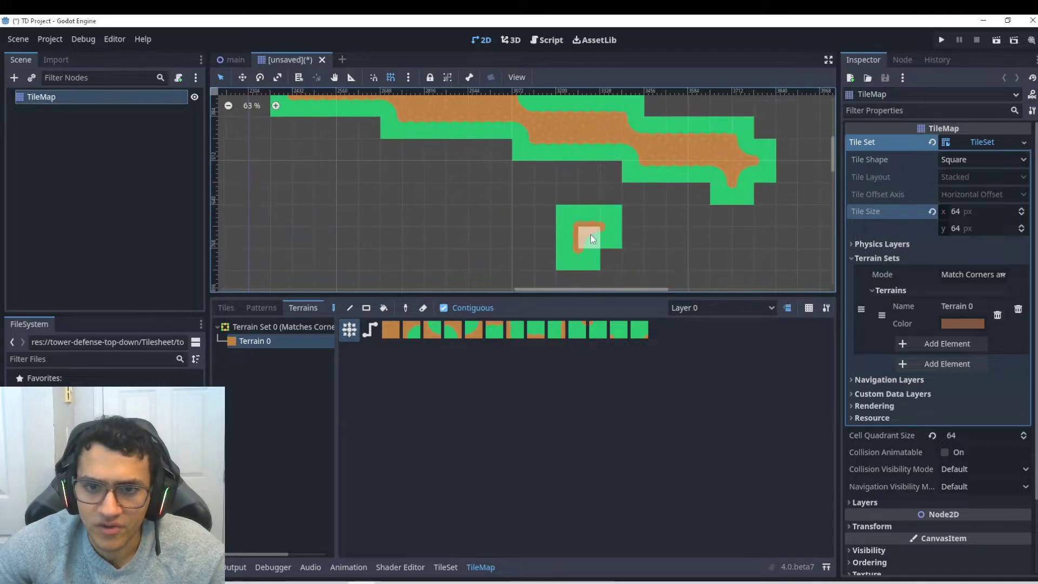
right_click(600, 226)
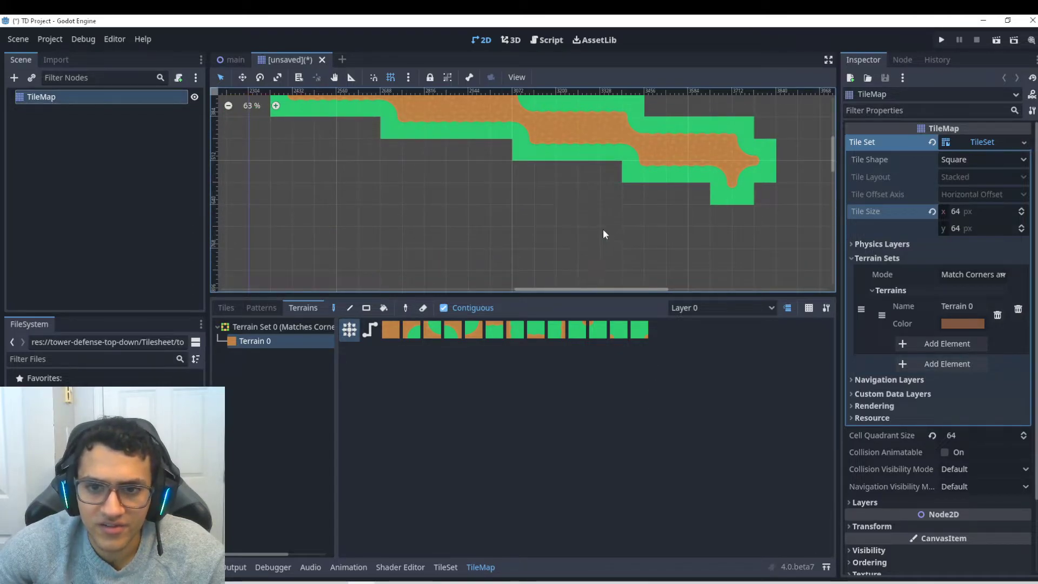
left_click(451, 566)
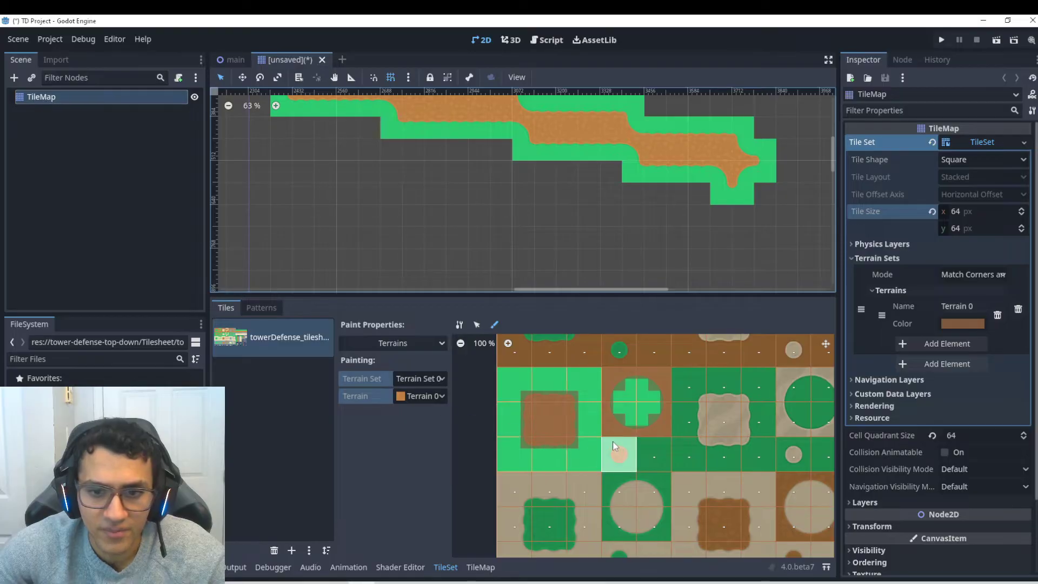
scroll(510, 187, "down", 2)
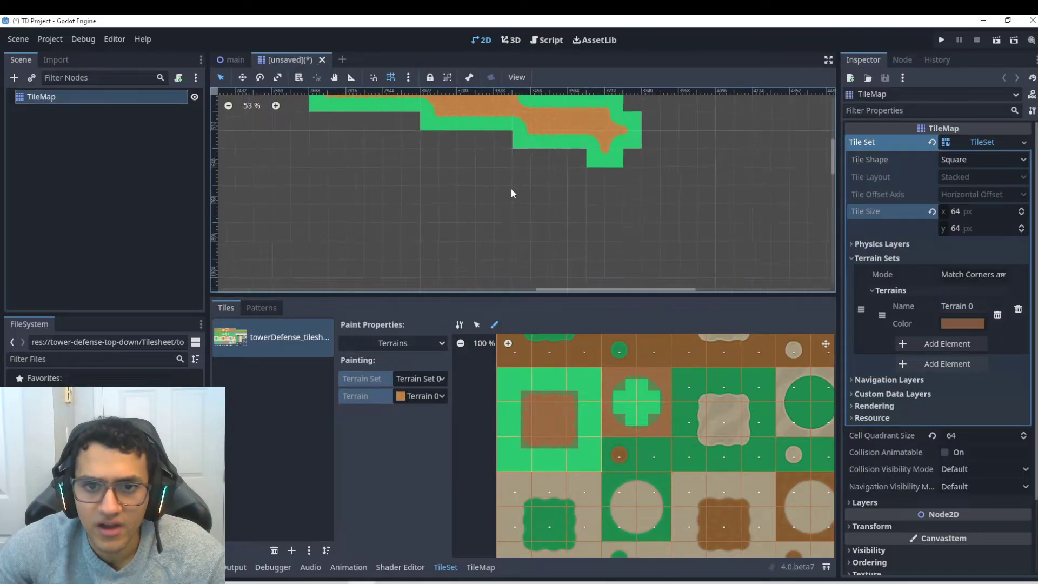
left_click(424, 218)
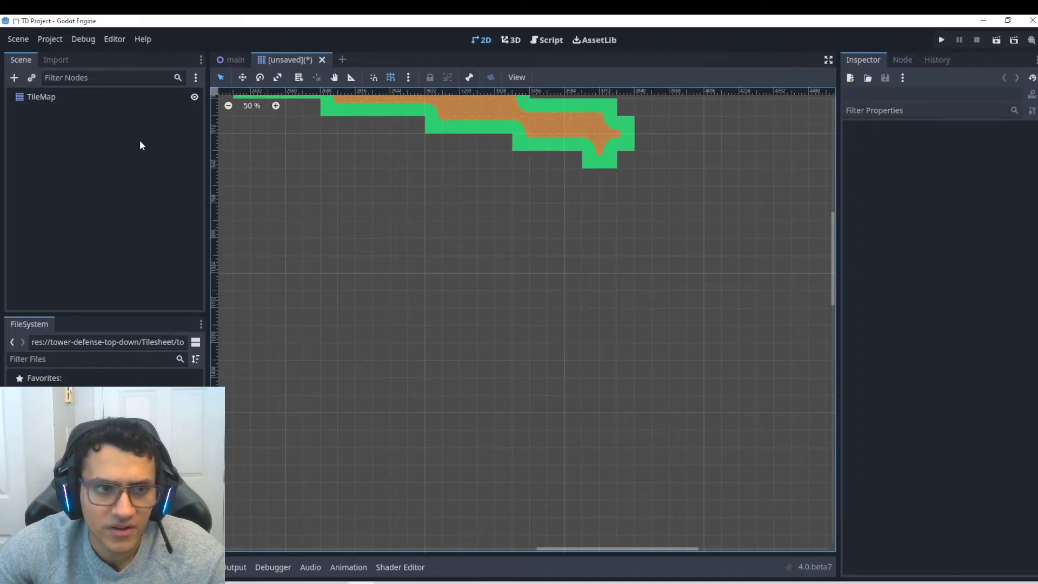
- Try painting a small separate Terrain 0 block below the path on the TileMap, and erase all of it
left_click(48, 97)
left_click(489, 566)
left_click(271, 336)
left_click_drag(363, 213, 364, 231)
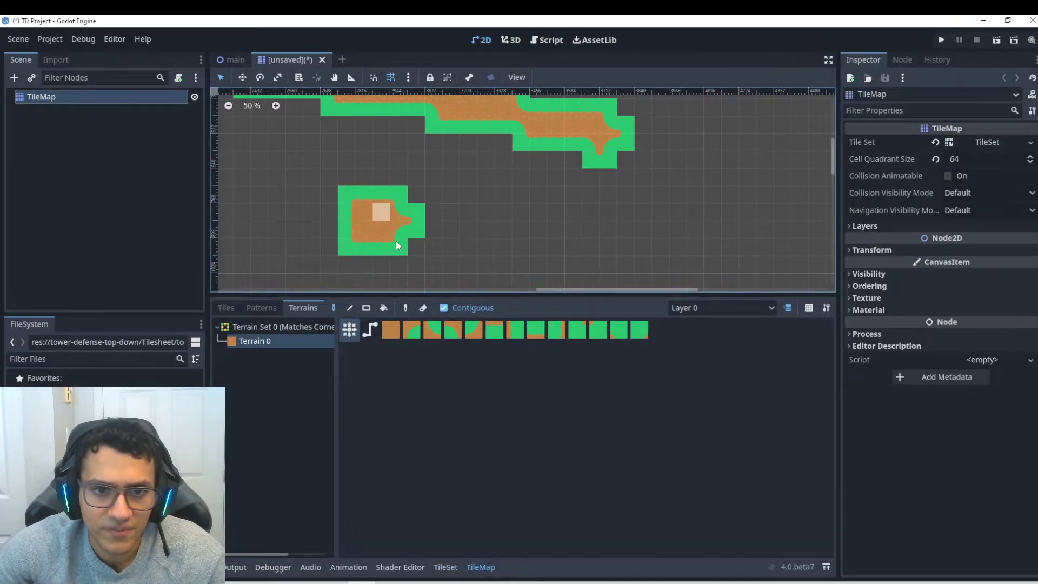
right_click(414, 211)
left_click(403, 200)
right_click(399, 244)
mouse_move(396, 230)
right_mouse_down()
mouse_move(358, 231)
mouse_move(356, 204)
mouse_move(335, 209)
right_mouse_up()
- Erase the whole painted Terrain 0 test path from the map
left_click(445, 566)
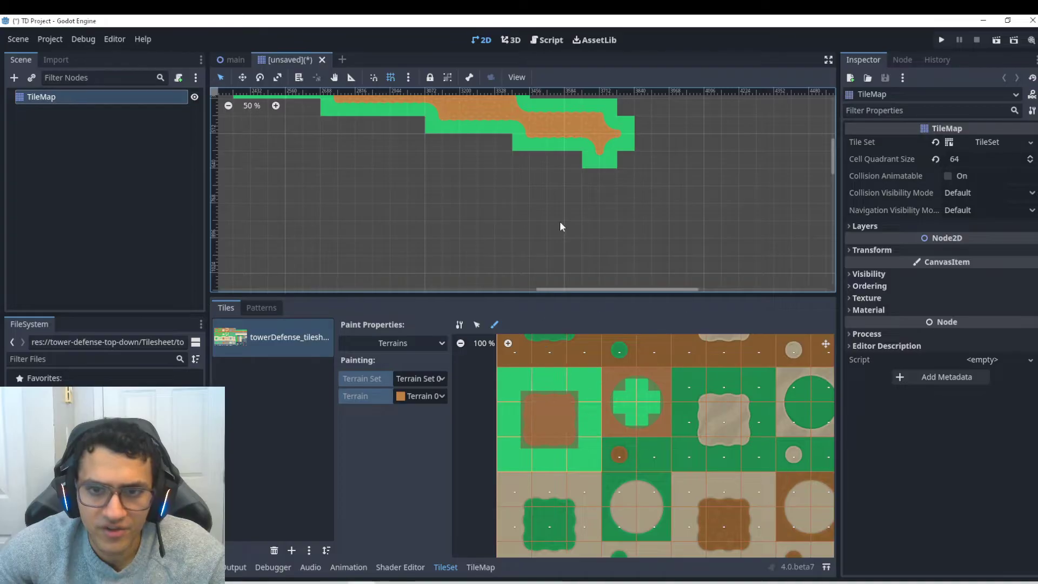
middle_click_drag(560, 220, 608, 255)
scroll(562, 232, "down", 1)
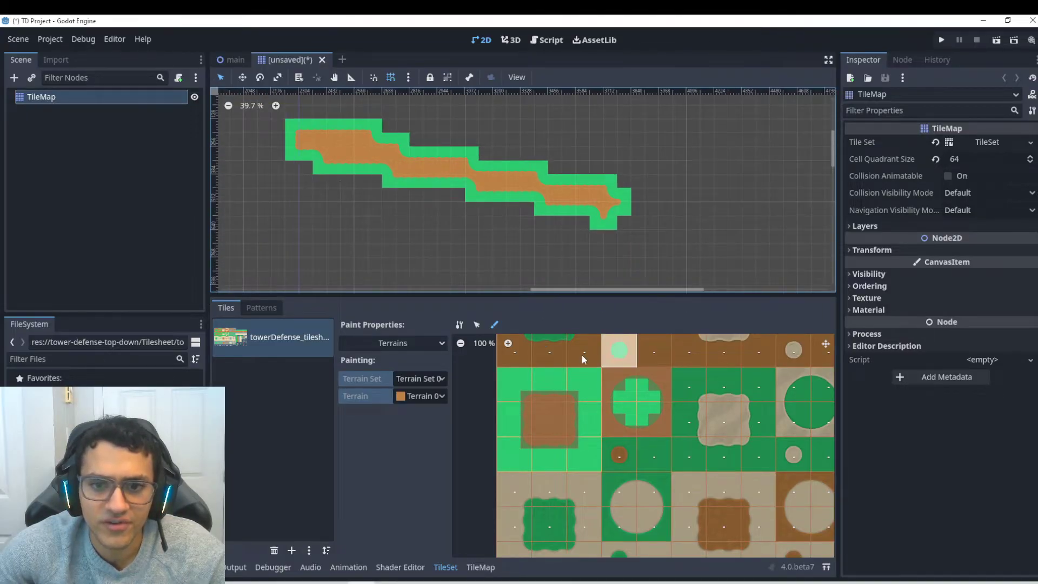
left_click(480, 566)
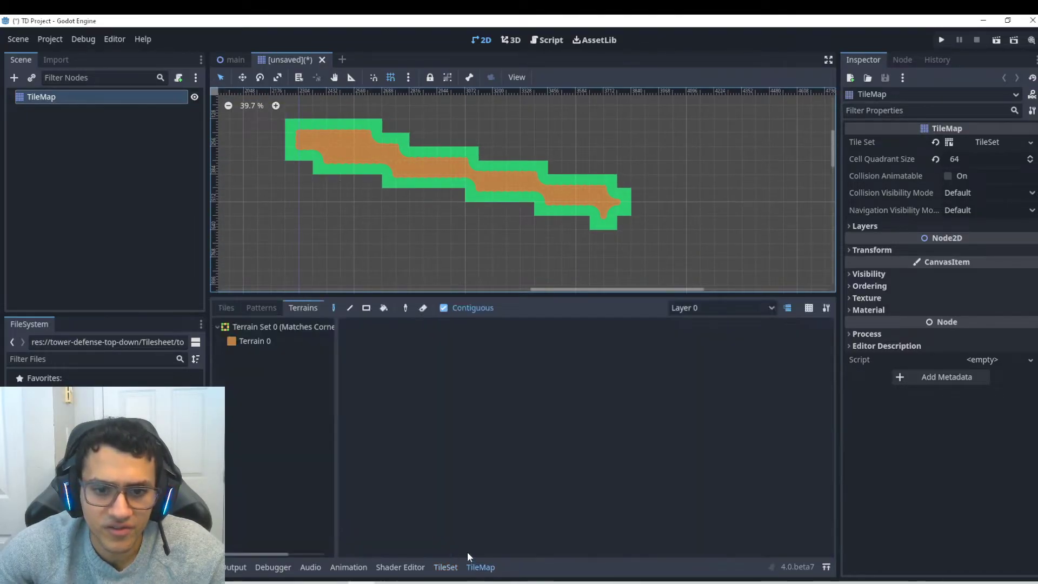
left_click(265, 341)
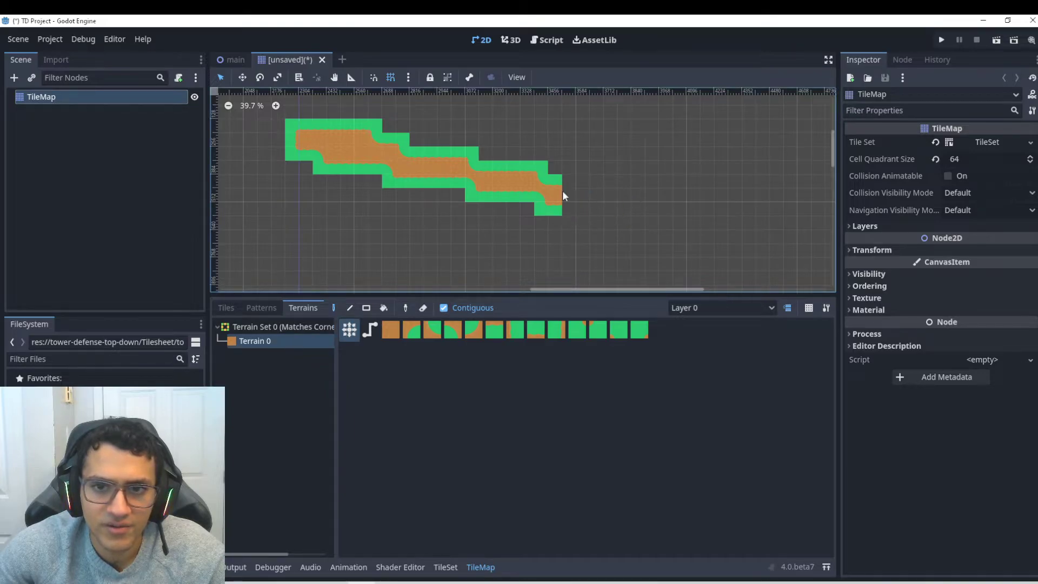
mouse_move(522, 203)
right_mouse_down()
mouse_move(420, 149)
mouse_move(397, 166)
mouse_move(350, 159)
mouse_move(379, 182)
mouse_move(387, 171)
mouse_move(350, 145)
right_mouse_up()
scroll(379, 181, "down", 3)
- Save the scene as TileMap.tscn inside a new project folder named Tiles
key("ctrl+s")
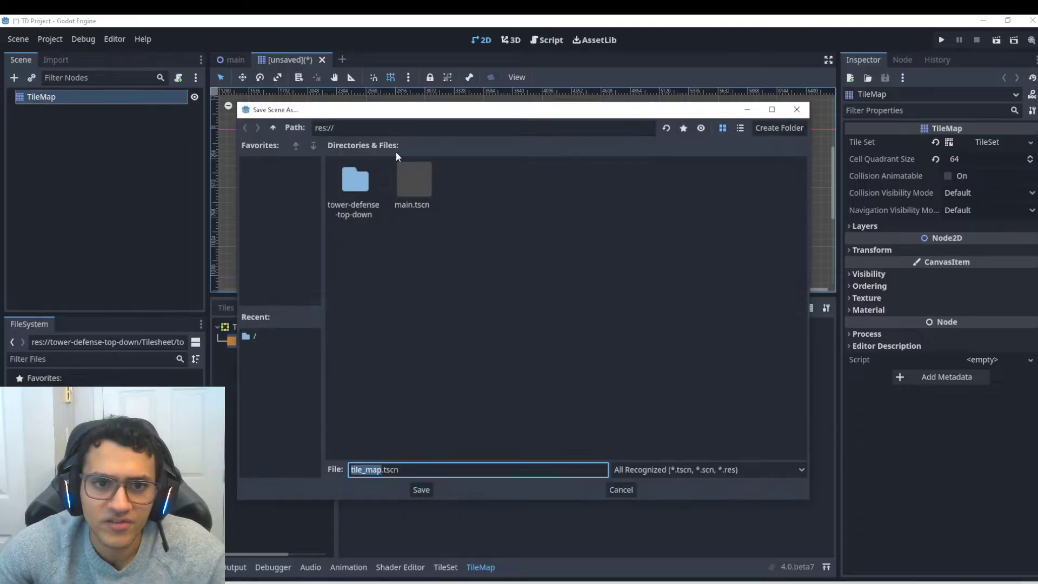
type("TIle")
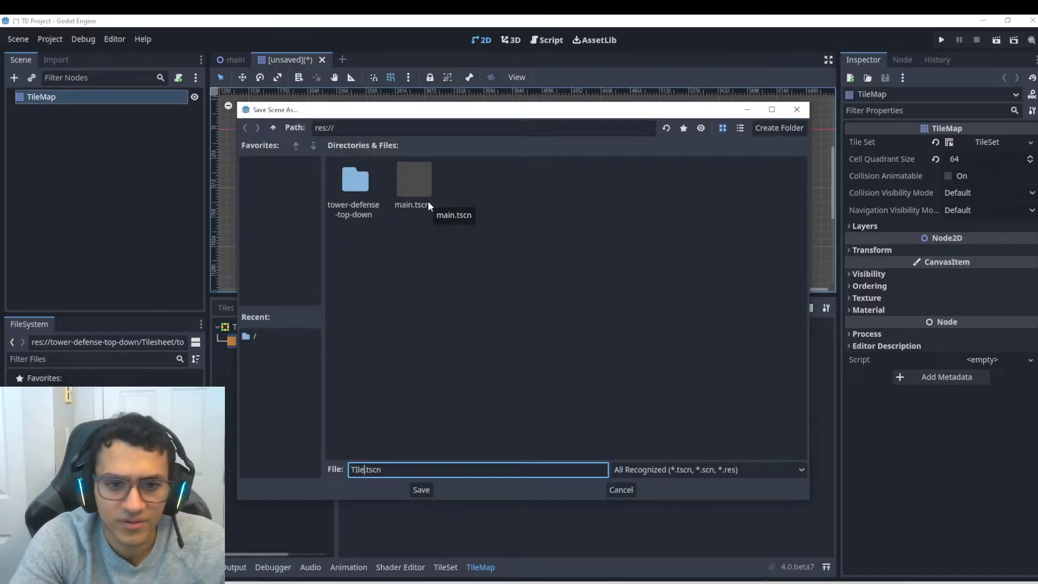
type("ileMap")
right_click(575, 282)
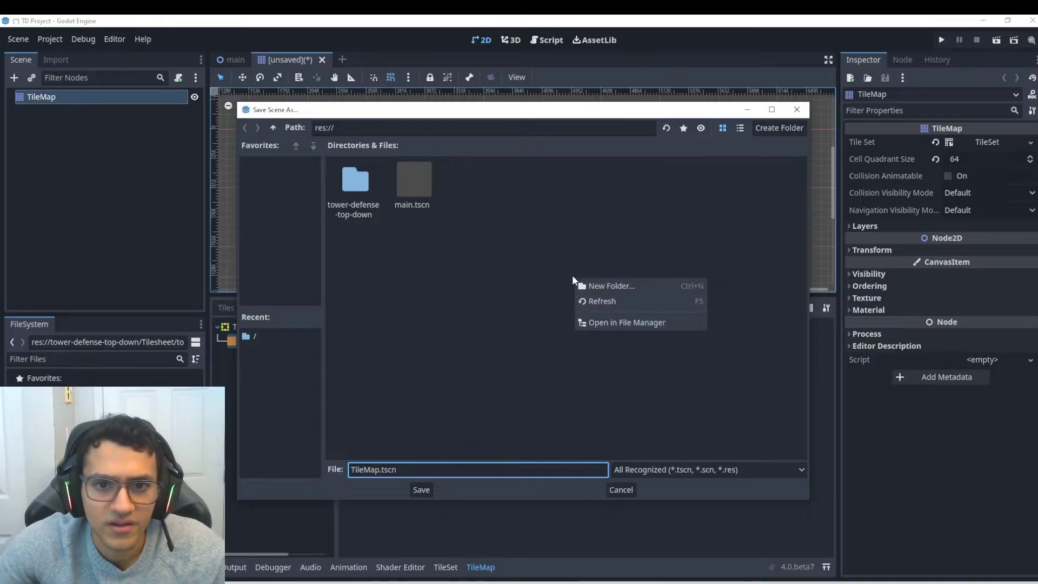
left_click(607, 284)
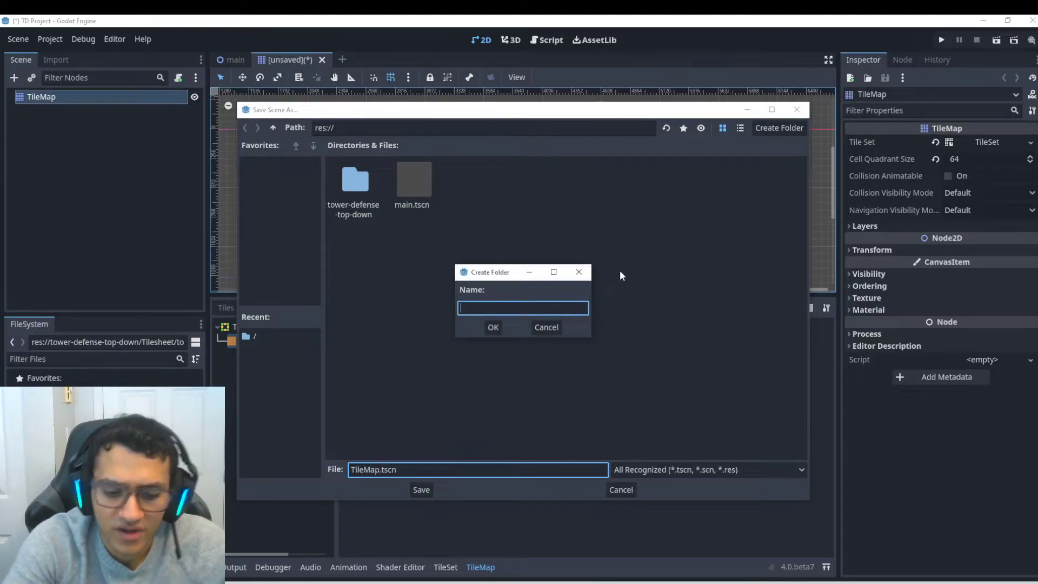
type("Tiles")
key("Return")
left_click(456, 449)
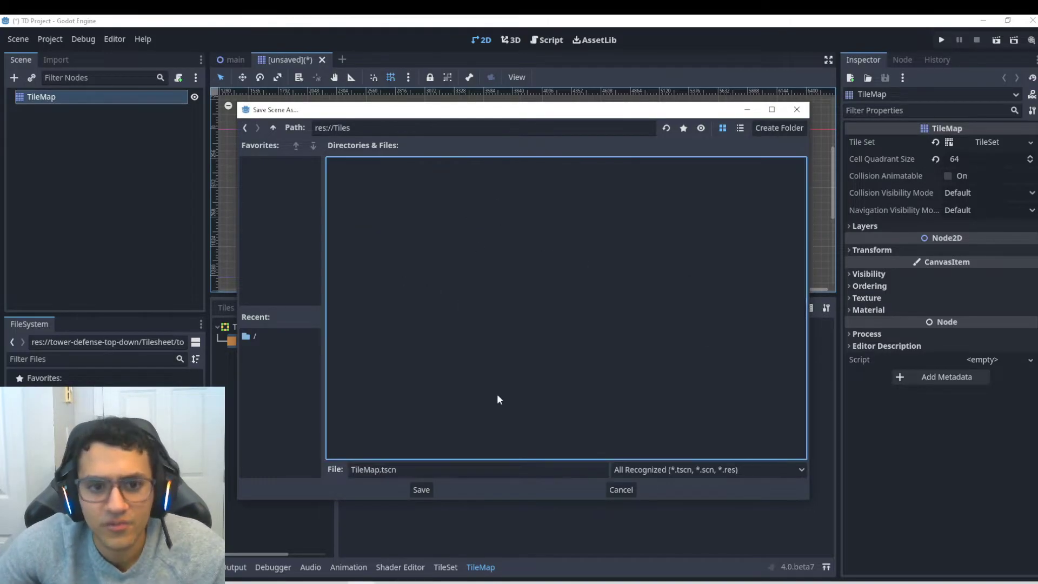
left_click(416, 491)
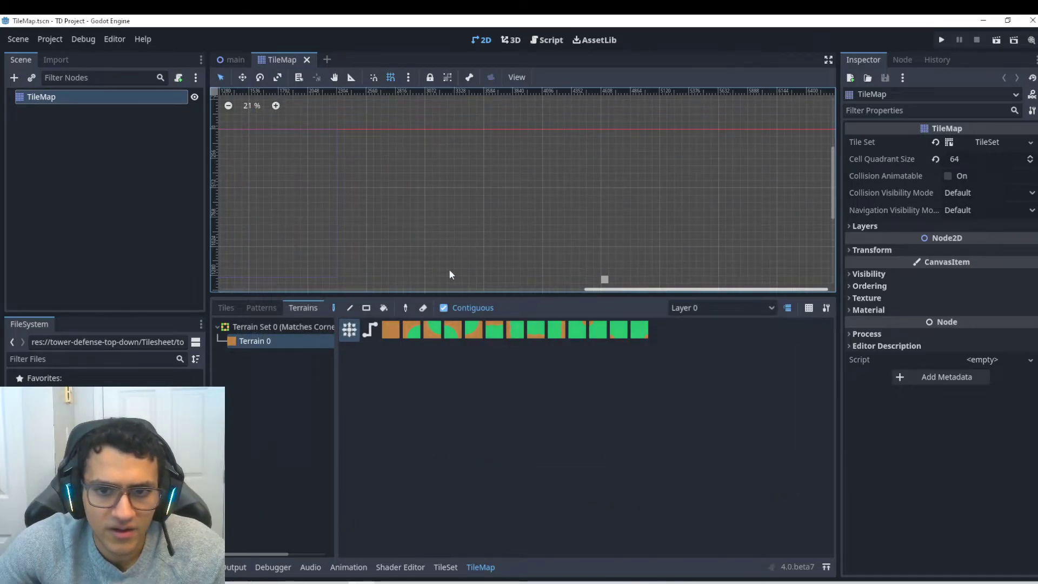
- Instance the TileMap scene under the Main node of the main scene and show its tilesheet for tile painting
left_click(234, 60)
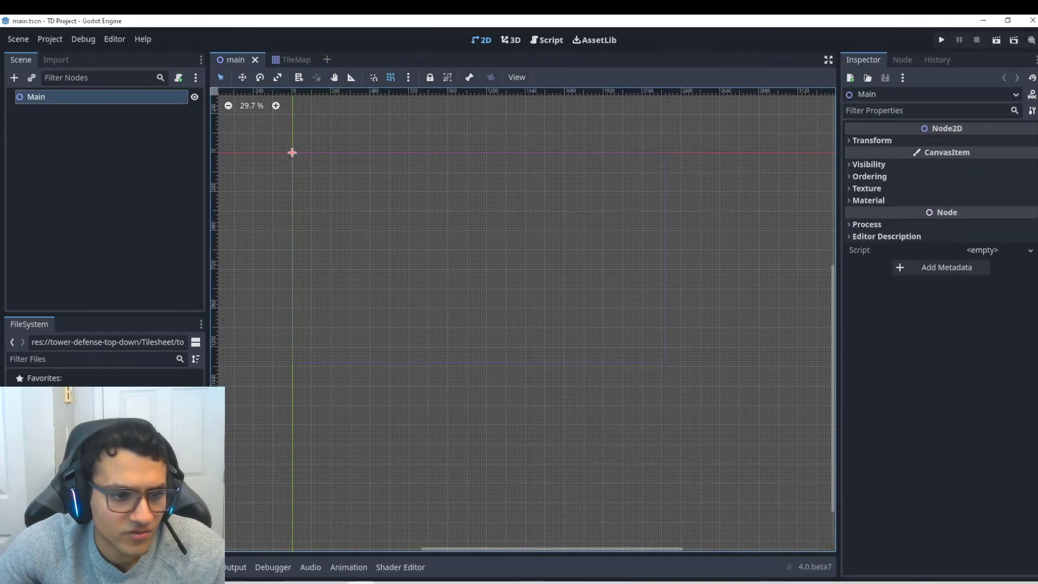
left_click_drag(71, 417, 55, 107)
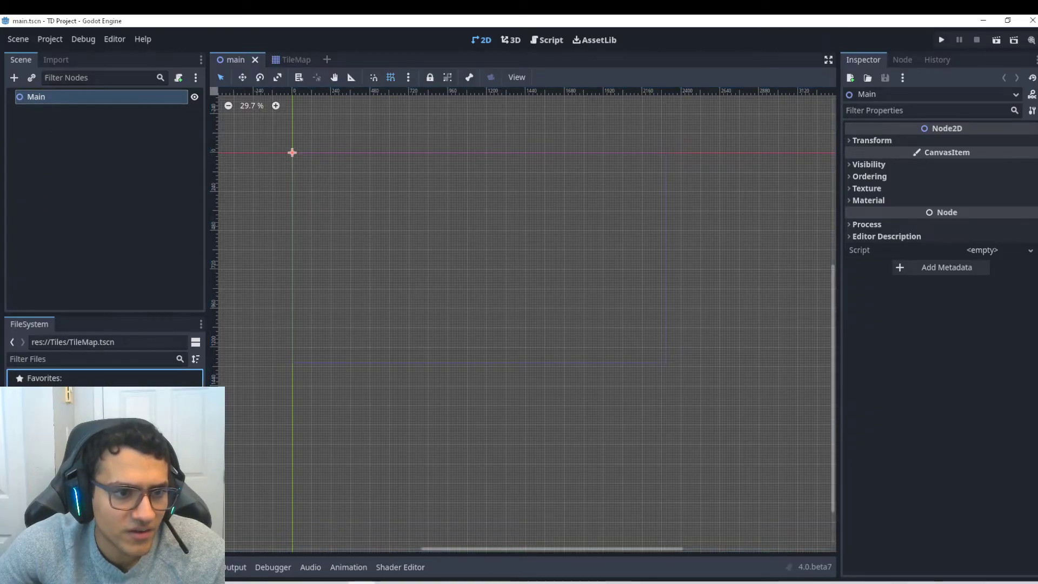
left_click_drag(70, 416, 68, 105)
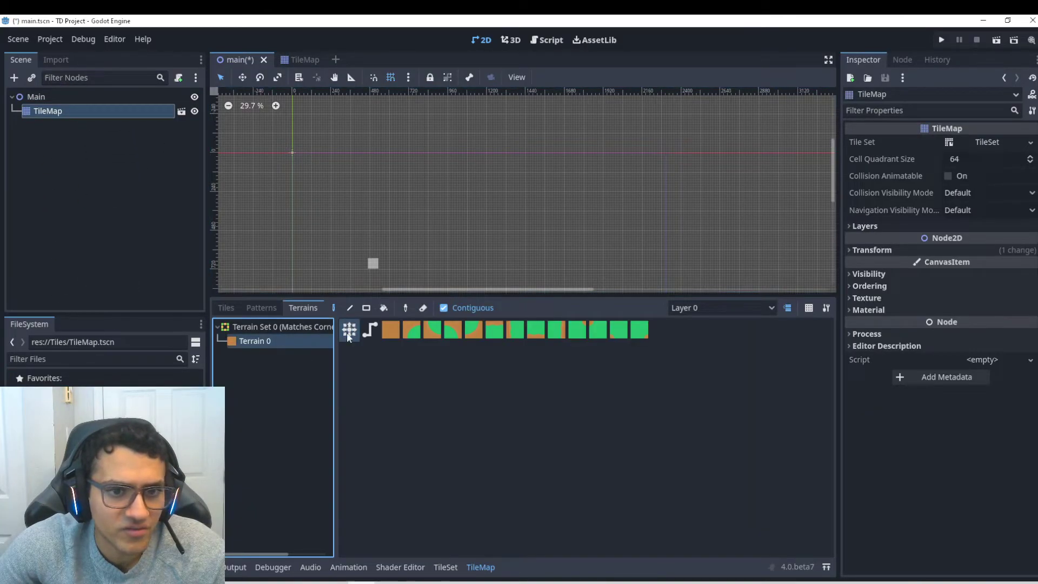
left_click(227, 308)
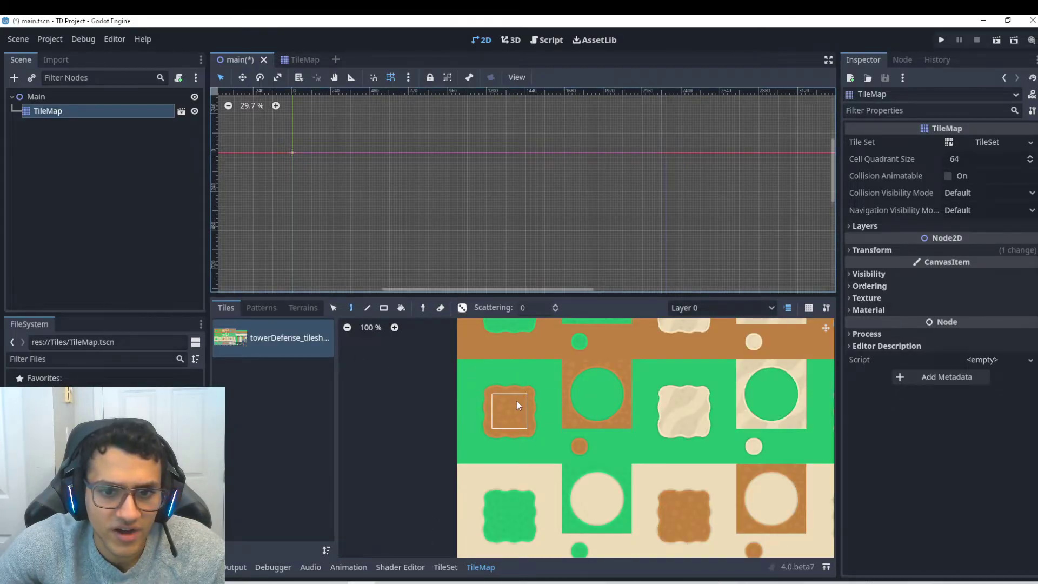
- Configure the 2D canvas snapping with a grid step of 64 px by 64 px
scroll(571, 403, "up", 1)
scroll(543, 436, "down", 2)
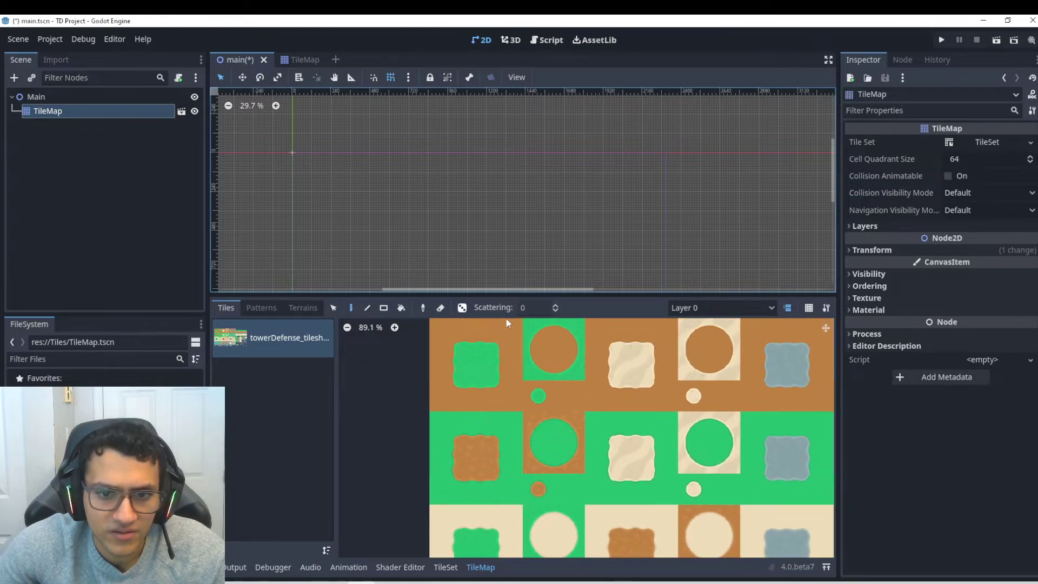
scroll(553, 461, "down", 1)
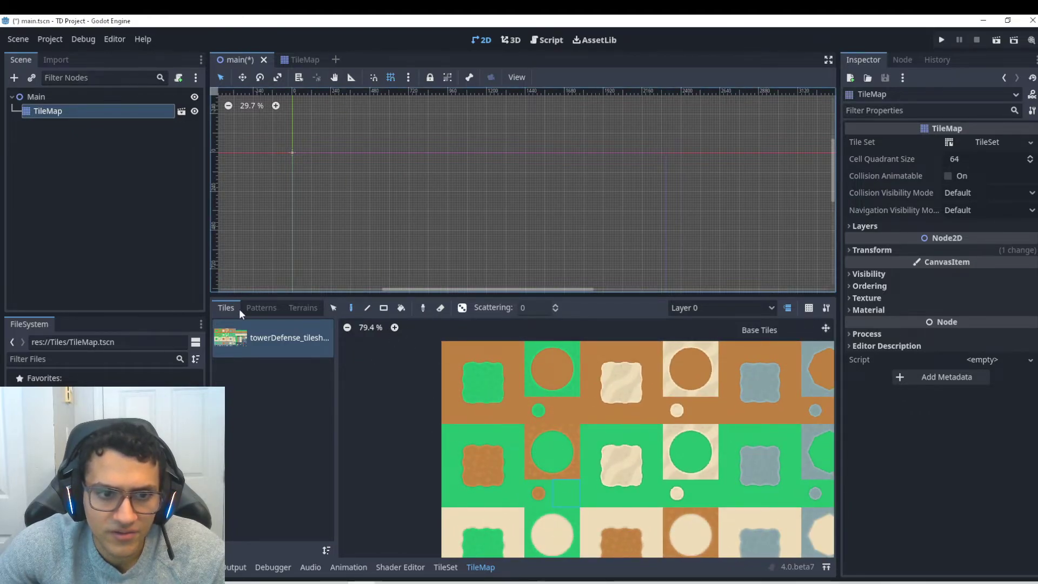
middle_click_drag(333, 121, 277, 137)
scroll(277, 138, "up", 5)
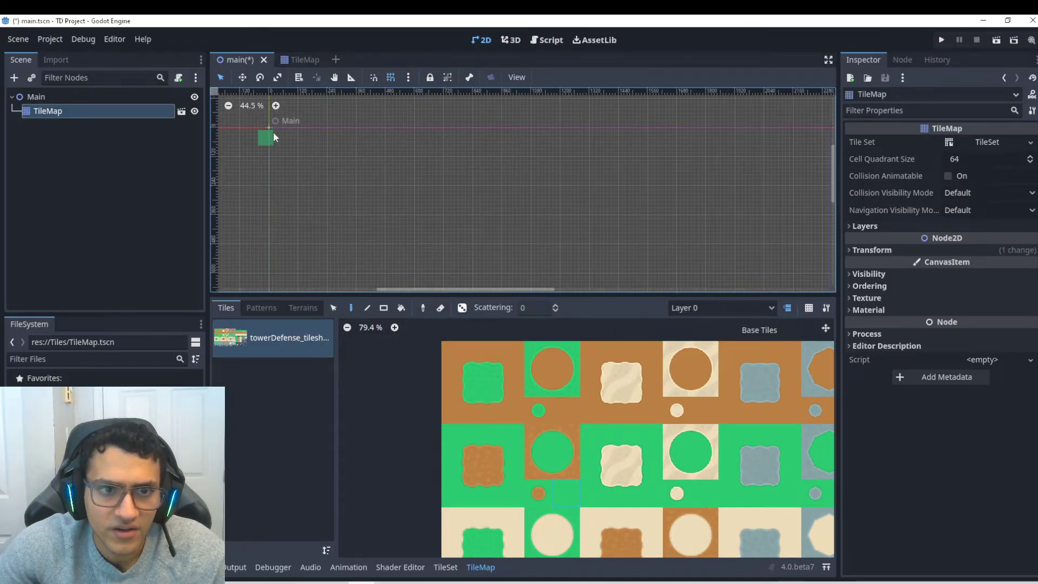
left_click(408, 78)
left_click(438, 177)
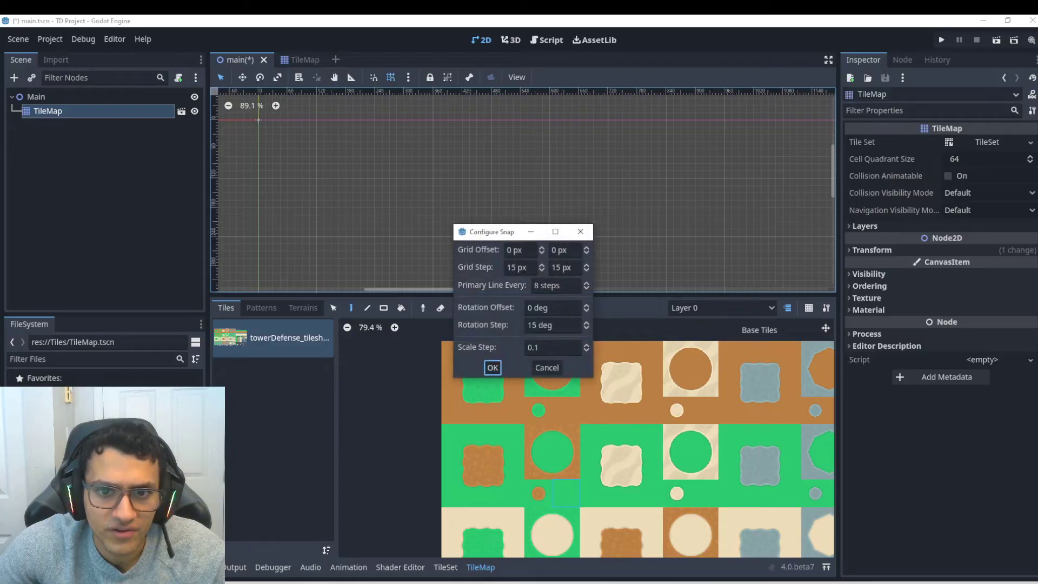
left_click(520, 268)
type("64")
key("Tab")
type("64")
left_click(490, 367)
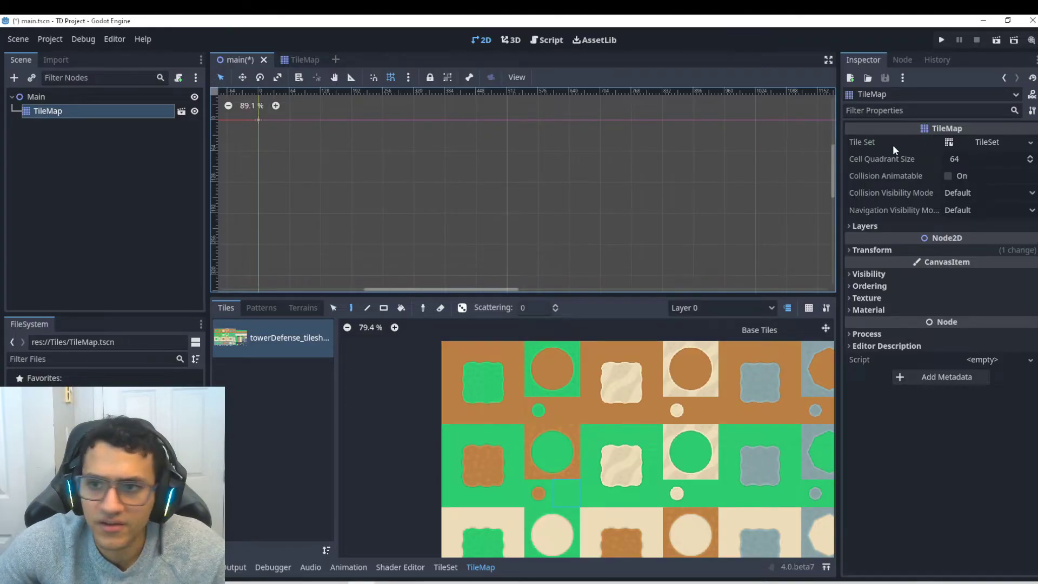
- Look through the TileMap's Layers and Transform properties and paint one plain green tile at the canvas origin
scroll(438, 354, "down", 3)
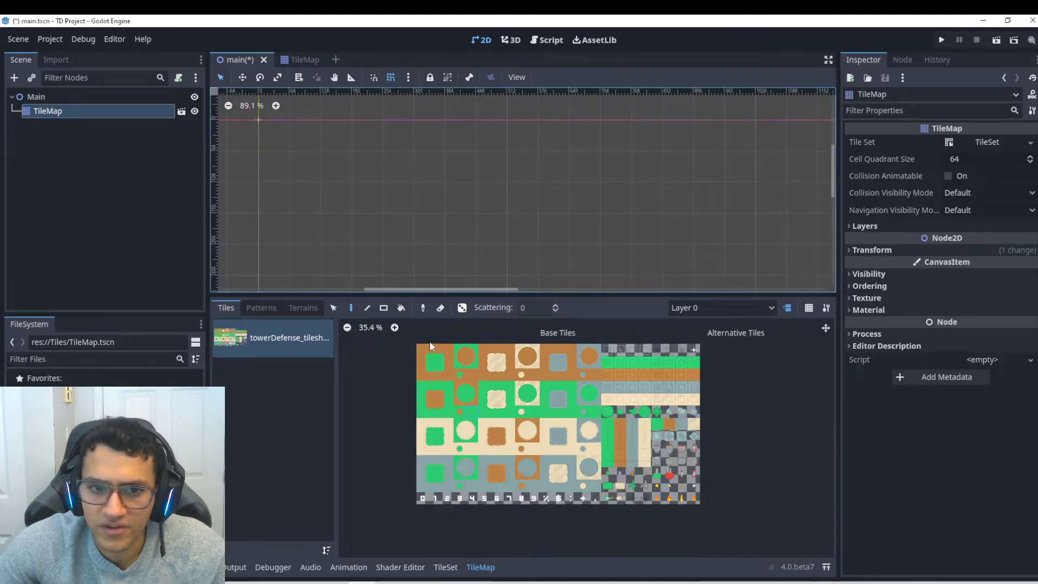
scroll(437, 354, "up", 2)
left_click(864, 226)
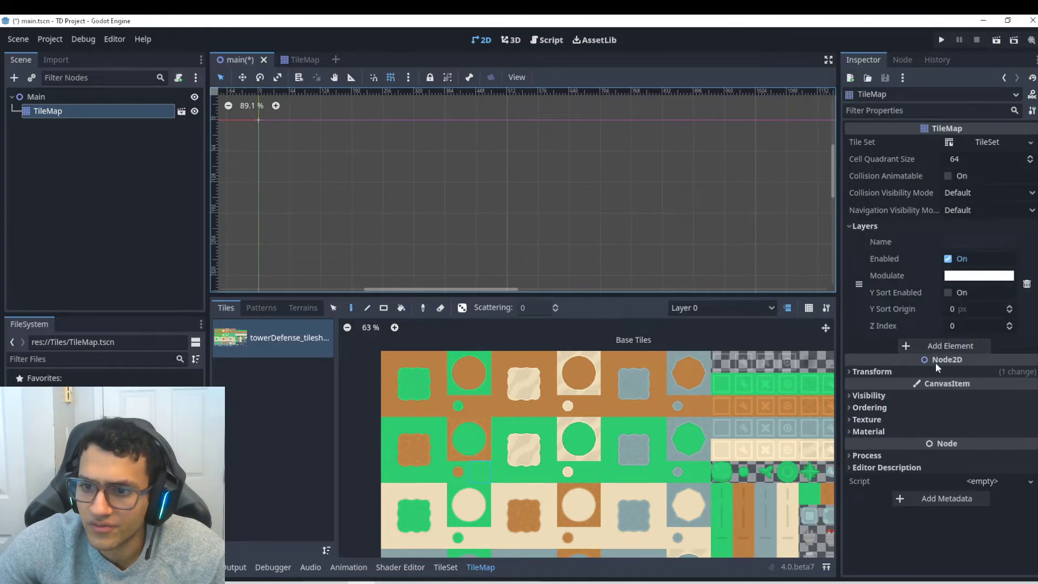
left_click(918, 370)
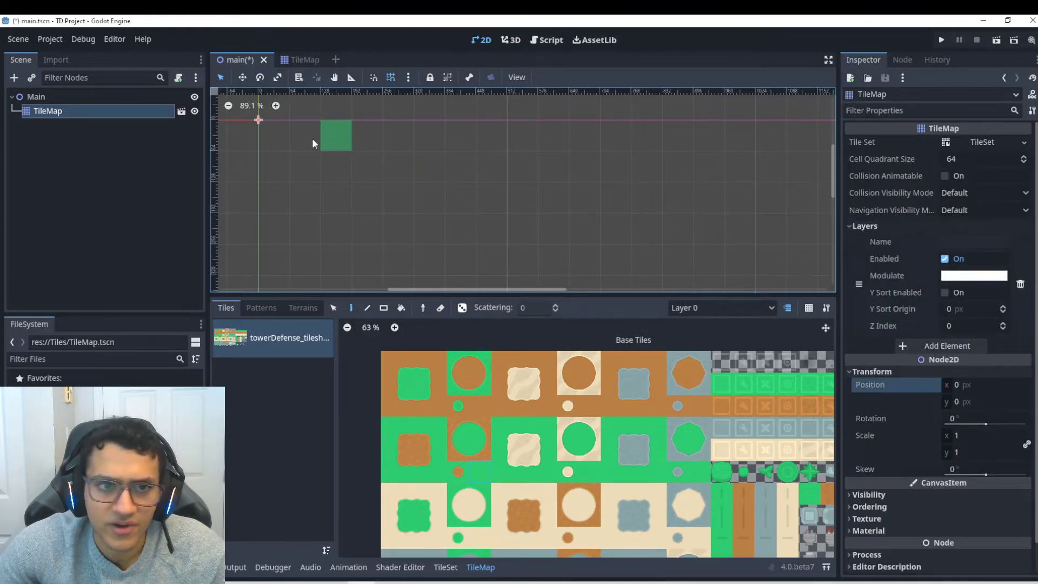
left_click(271, 138)
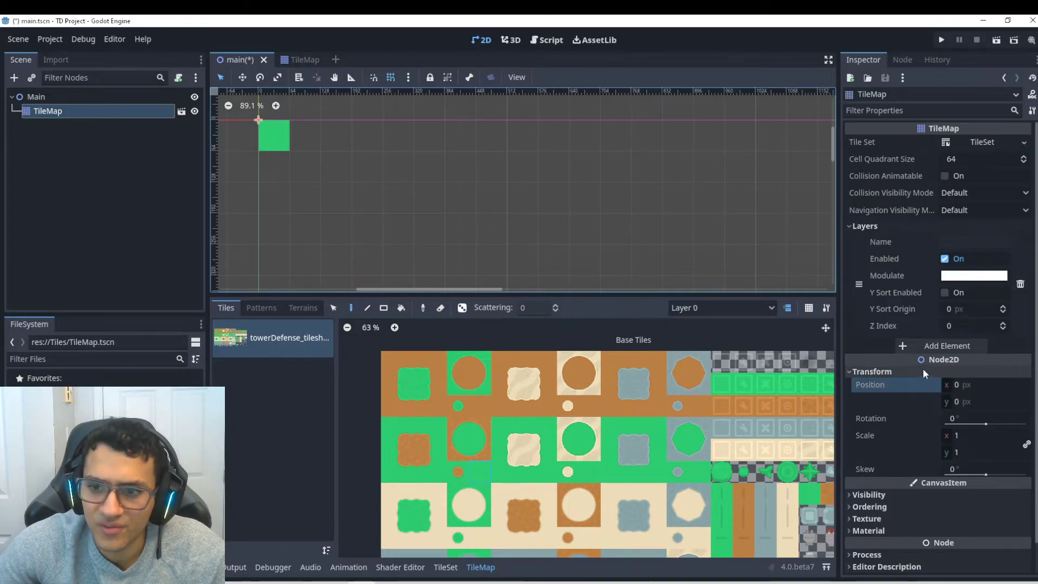
left_click(923, 369)
- Paint a large rectangular border of plain green tiles, starting from the origin and extending beyond the viewport outline
scroll(298, 132, "down", 10)
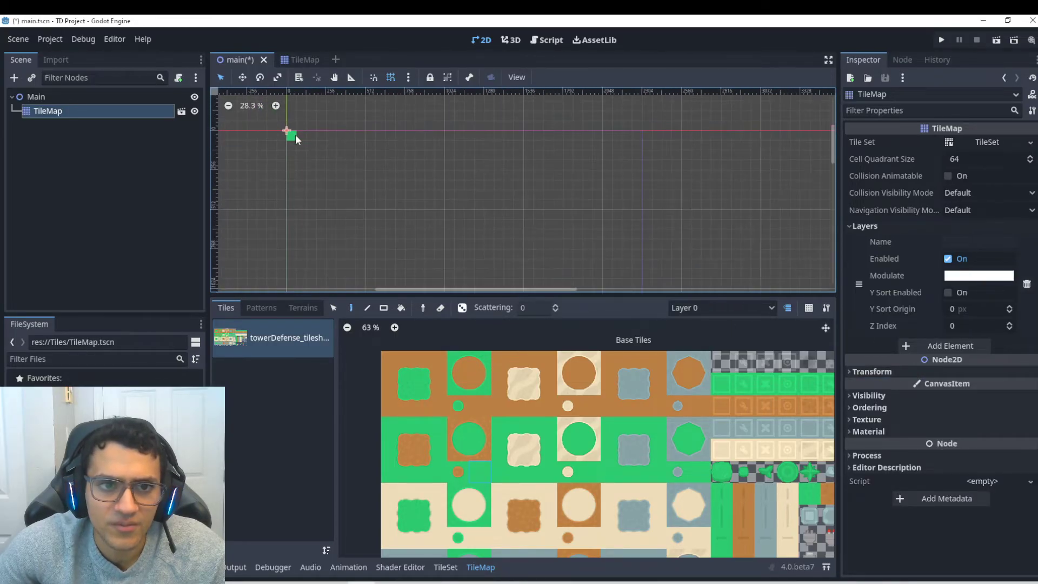
mouse_move(300, 135)
left_mouse_down()
mouse_move(609, 160)
mouse_move(822, 137)
left_mouse_up()
scroll(595, 191, "down", 5)
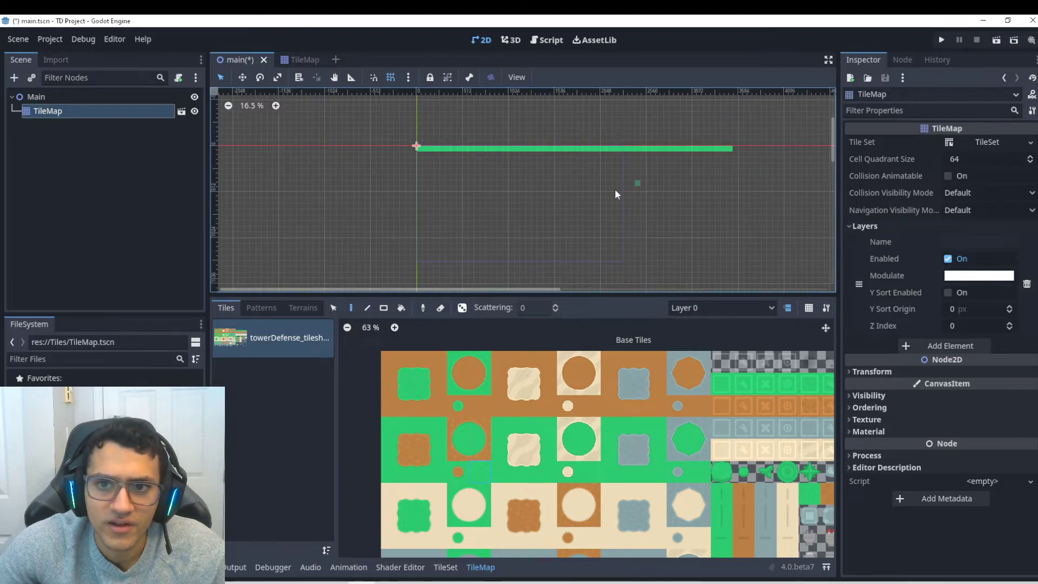
middle_click_drag(478, 172, 450, 149)
left_click_drag(391, 131, 391, 275)
scroll(410, 248, "down", 3)
middle_click_drag(411, 249, 389, 192)
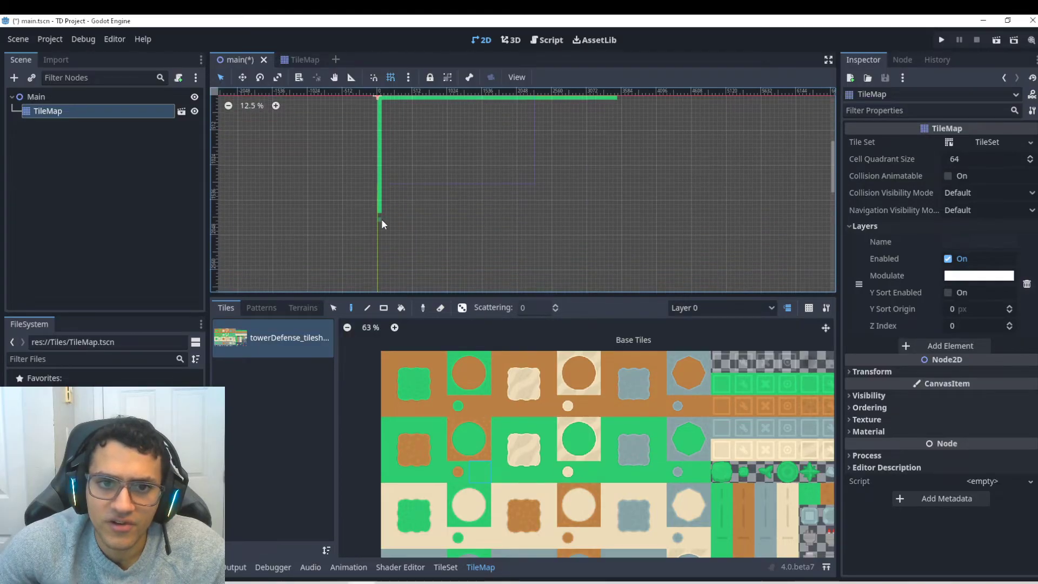
mouse_move(380, 222)
left_mouse_down()
mouse_move(381, 232)
mouse_move(617, 238)
mouse_move(618, 96)
left_mouse_up()
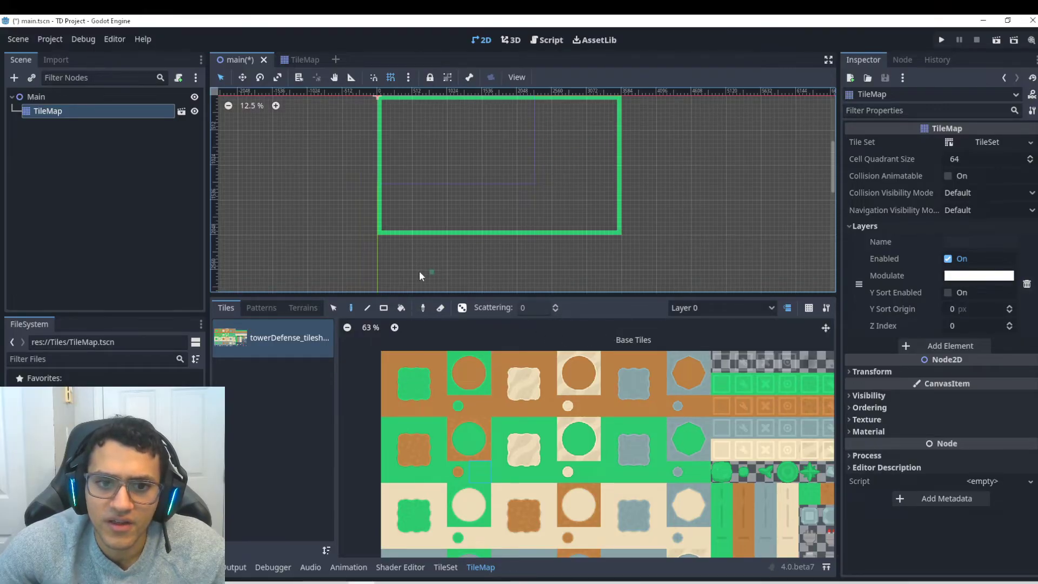
- Try to bucket-fill the inside of the border with the green tile, and undo the fill
left_click(401, 307)
left_click(460, 172)
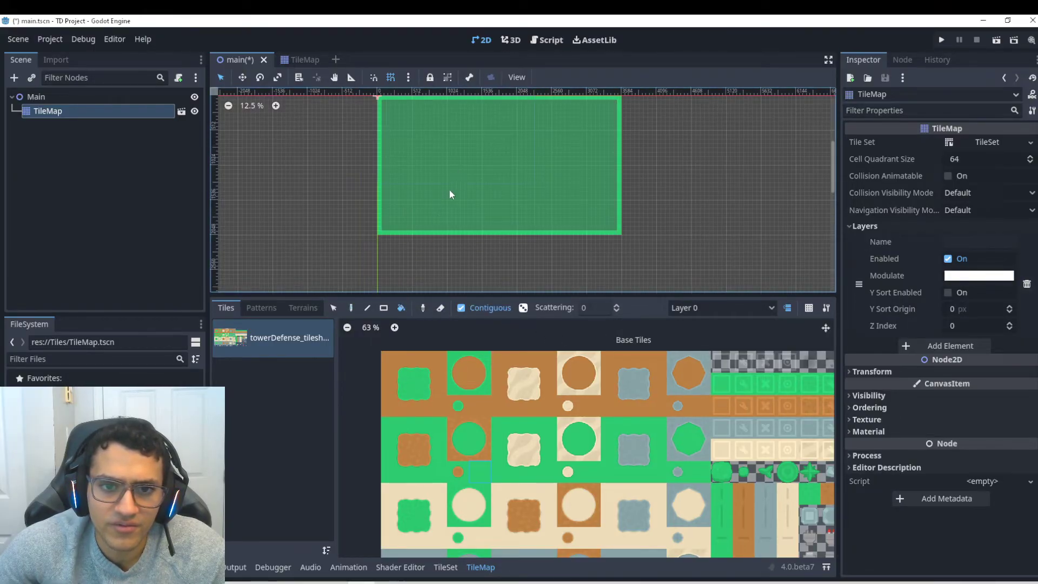
key("ctrl+z")
- Paint a winding Terrain 0 dirt path inside the border, from near its upper-left corner through two bends to its right side
left_click(304, 307)
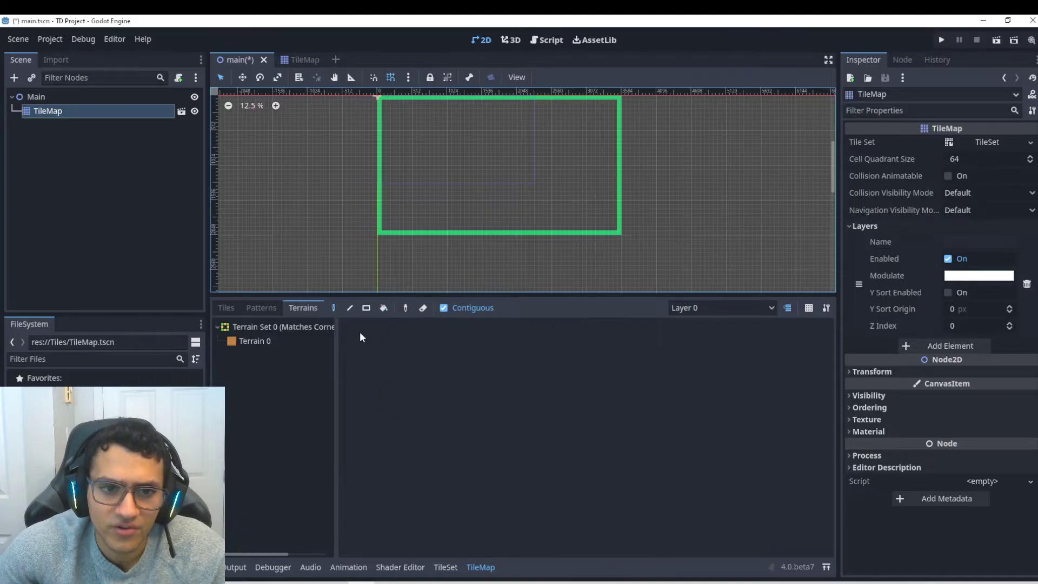
scroll(400, 178, "up", 2)
middle_click_drag(408, 144, 406, 204)
scroll(378, 179, "up", 1)
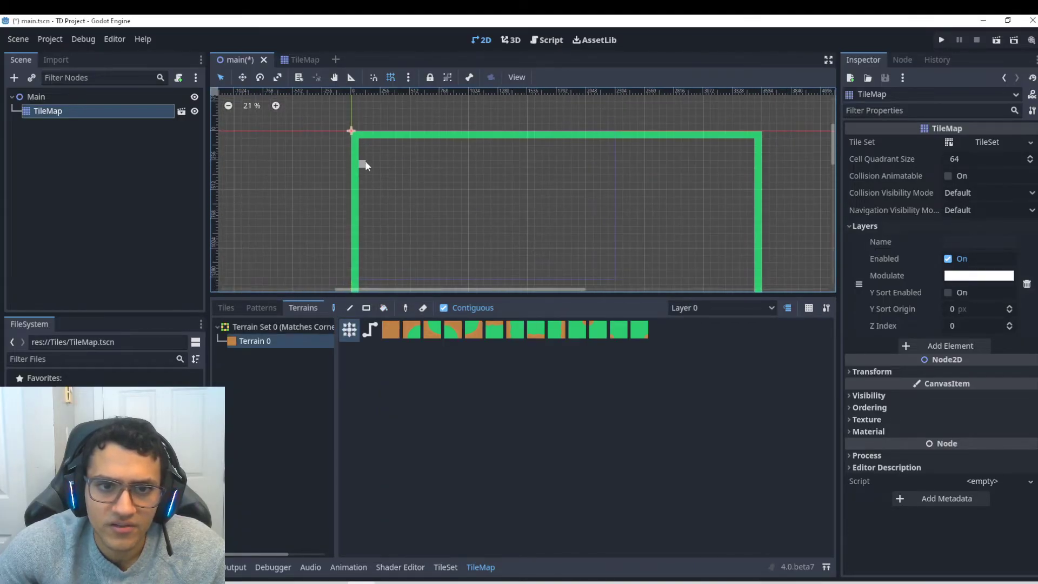
mouse_move(371, 165)
left_mouse_down()
mouse_move(533, 208)
mouse_move(583, 230)
mouse_move(600, 251)
mouse_move(591, 272)
mouse_move(567, 274)
mouse_move(523, 249)
mouse_move(463, 247)
mouse_move(453, 299)
mouse_move(422, 238)
mouse_move(474, 258)
mouse_move(697, 261)
left_mouse_up()
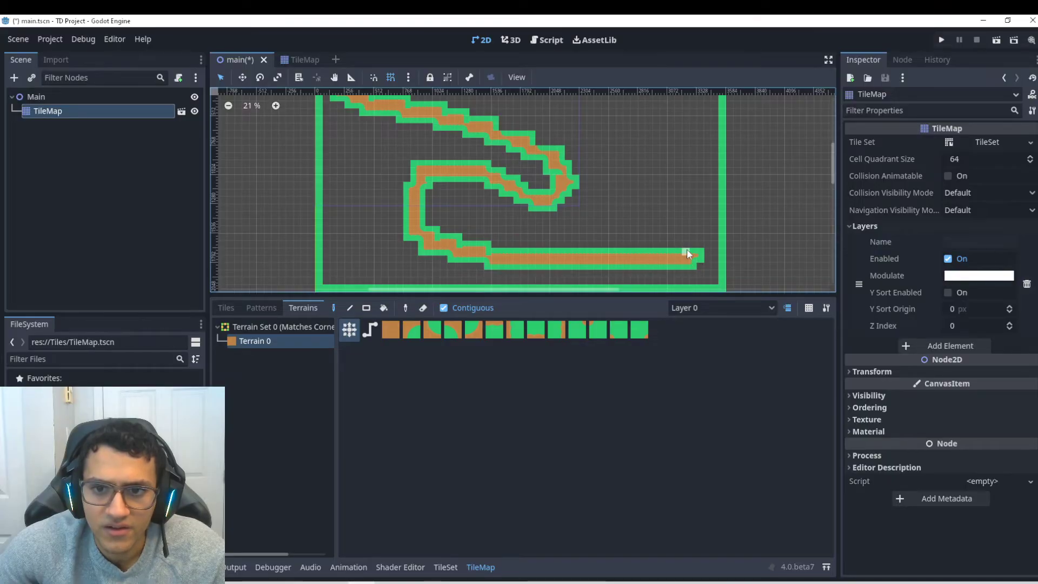
key("ctrl+z")
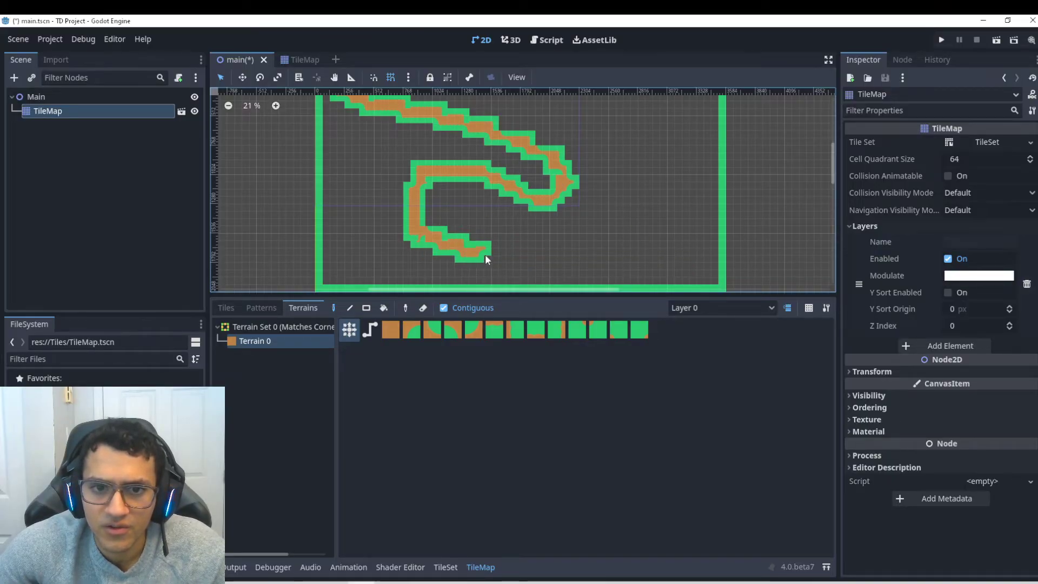
mouse_move(489, 258)
left_mouse_down()
mouse_move(611, 258)
mouse_move(672, 169)
mouse_move(714, 167)
mouse_move(718, 177)
left_mouse_up()
- Widen the narrow and uneven stretches of the dirt path with more Terrain 0, along its bends and upper diagonal
scroll(643, 183, "up", 2)
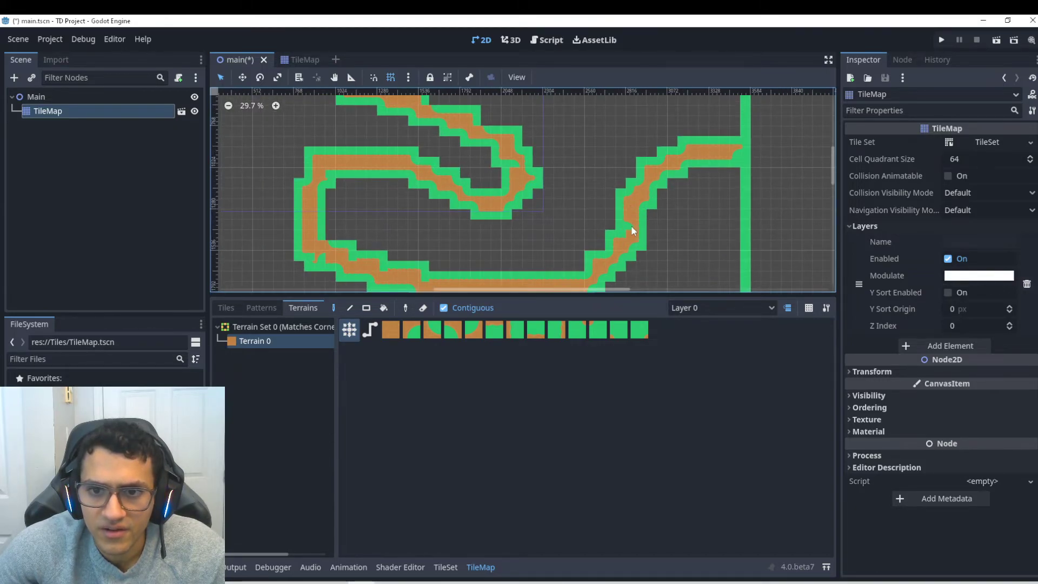
mouse_move(633, 223)
left_mouse_down()
mouse_move(609, 281)
mouse_move(621, 265)
mouse_move(585, 289)
mouse_move(607, 274)
left_mouse_up()
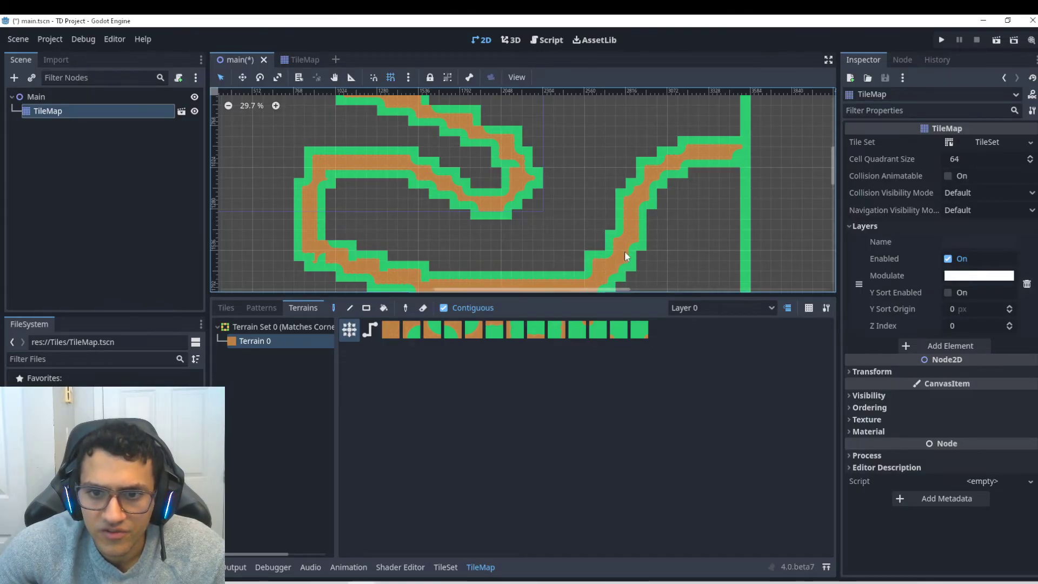
mouse_move(432, 281)
left_mouse_down()
mouse_move(330, 250)
mouse_move(319, 259)
mouse_move(318, 183)
mouse_move(331, 187)
mouse_move(340, 173)
left_mouse_up()
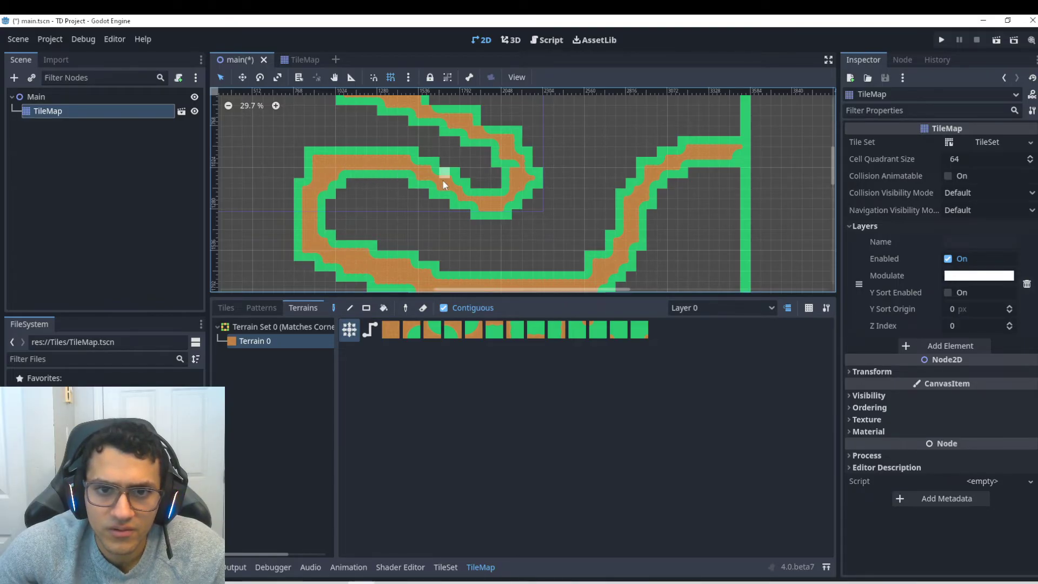
left_click_drag(503, 149, 514, 181)
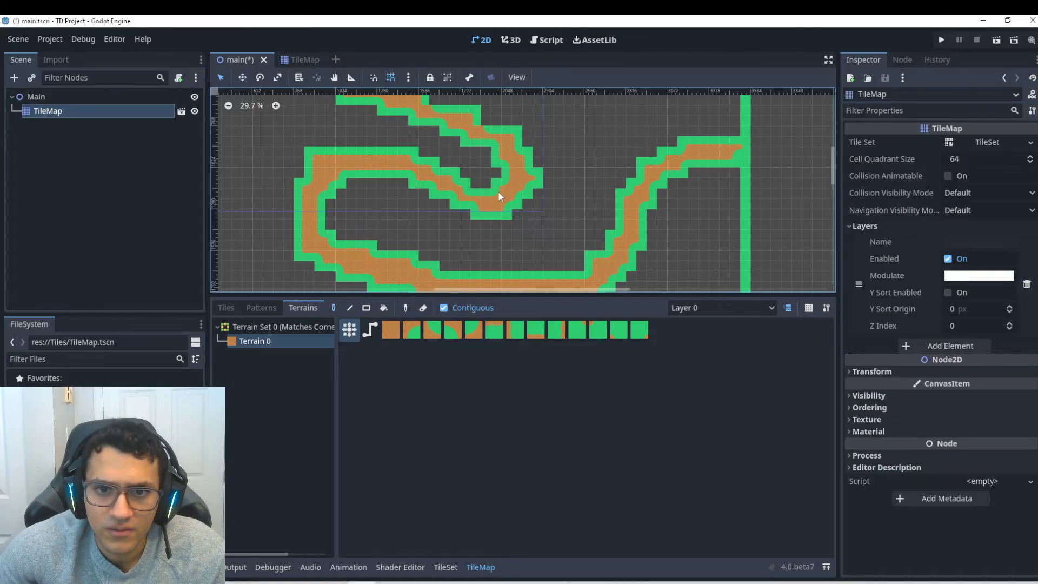
middle_click_drag(465, 180, 510, 235)
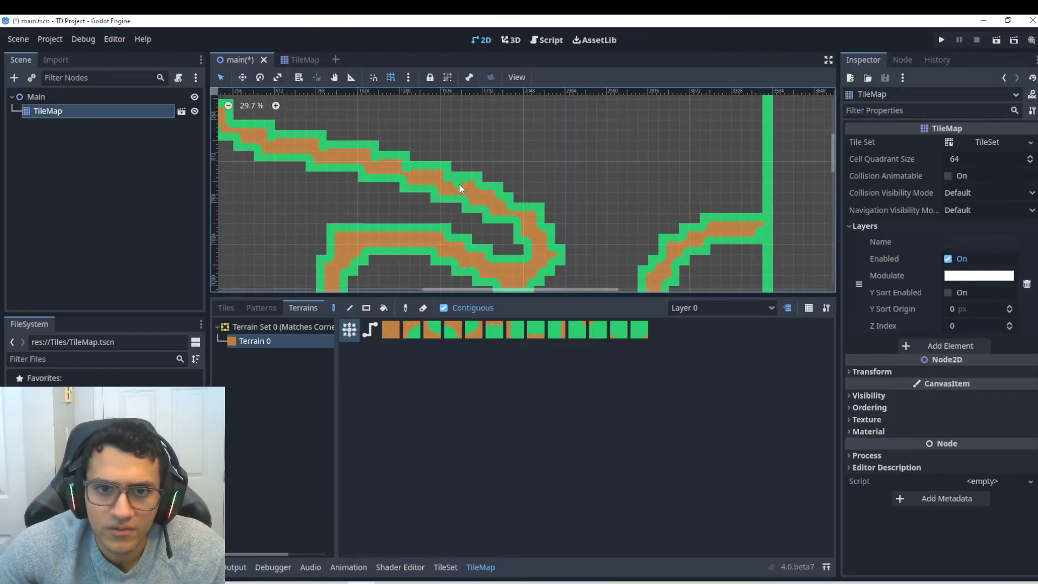
left_click_drag(457, 188, 282, 137)
middle_click_drag(230, 117, 292, 168)
scroll(316, 212, "down", 2)
middle_click_drag(456, 222, 440, 112)
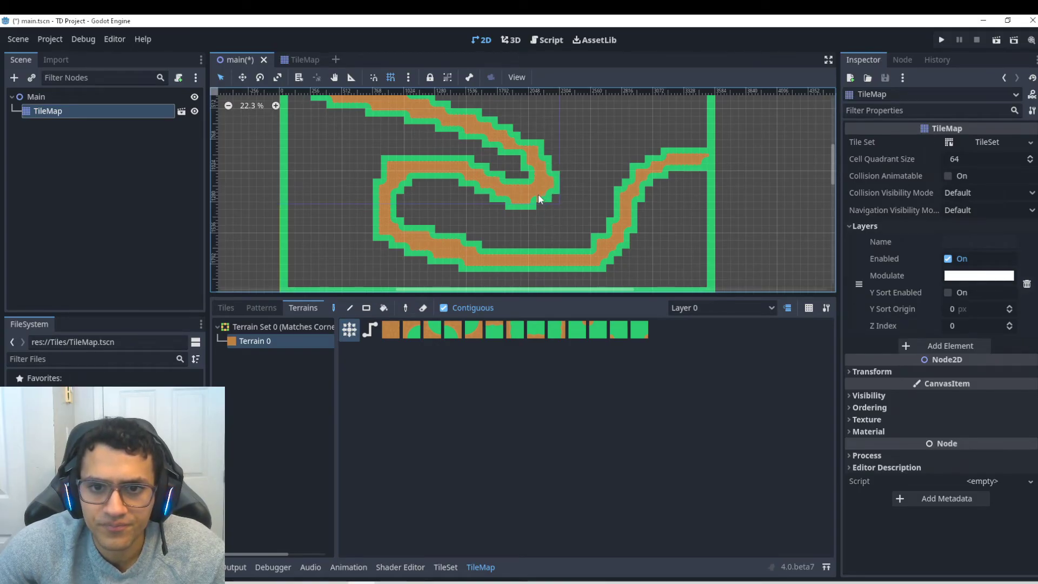
scroll(570, 173, "down", 1)
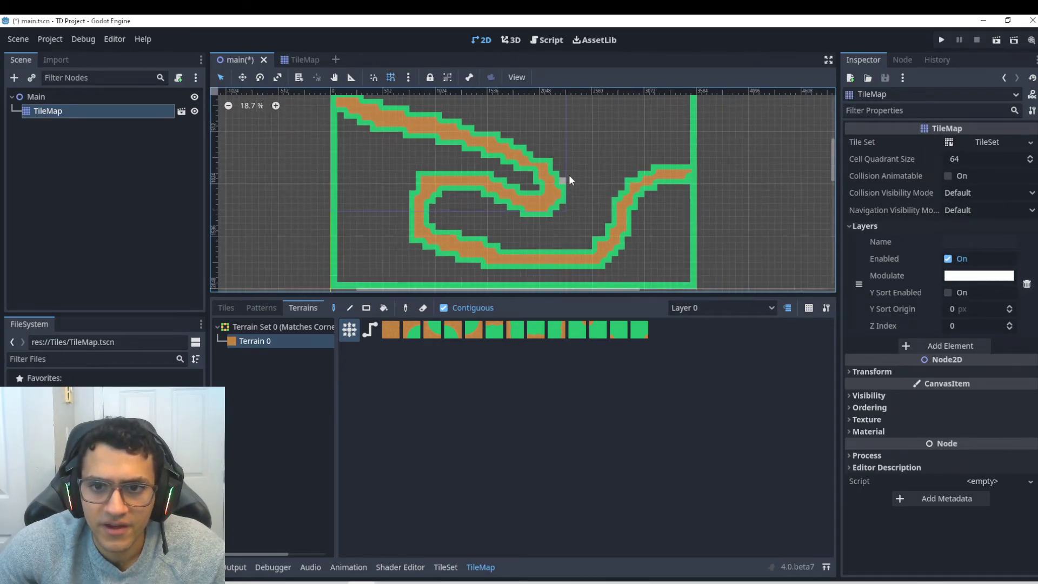
scroll(476, 164, "down", 1)
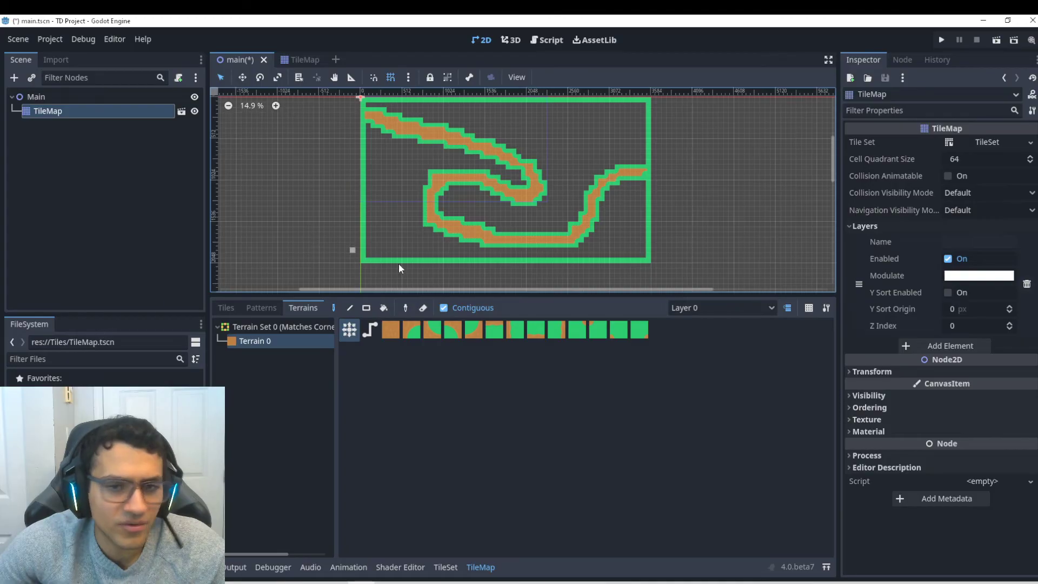
- Fill the empty areas on both sides of the dirt path with the plain green tile using the Bucket tool
left_click(226, 307)
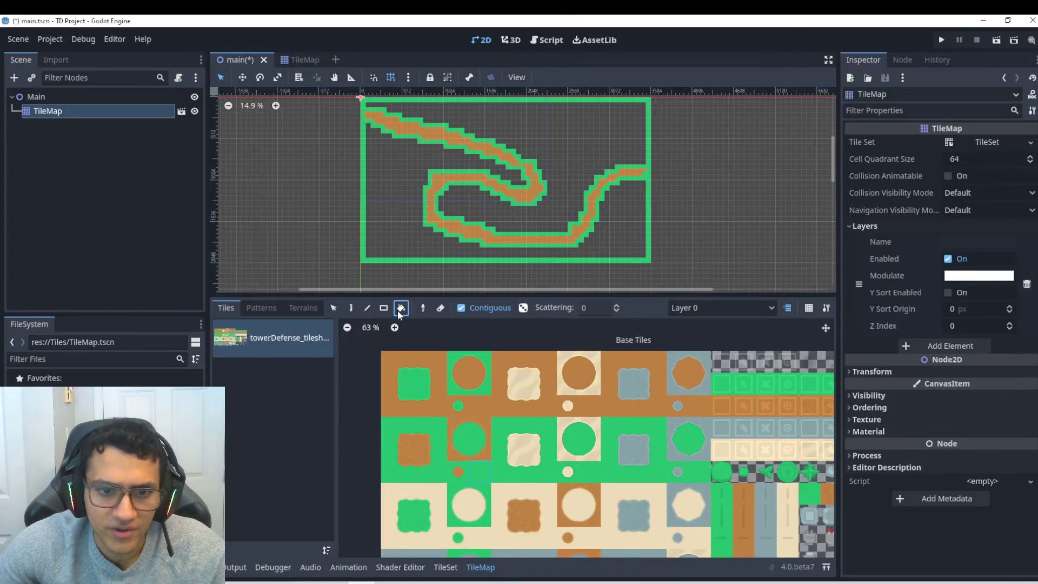
left_click(392, 177)
left_click(387, 177)
left_click(580, 136)
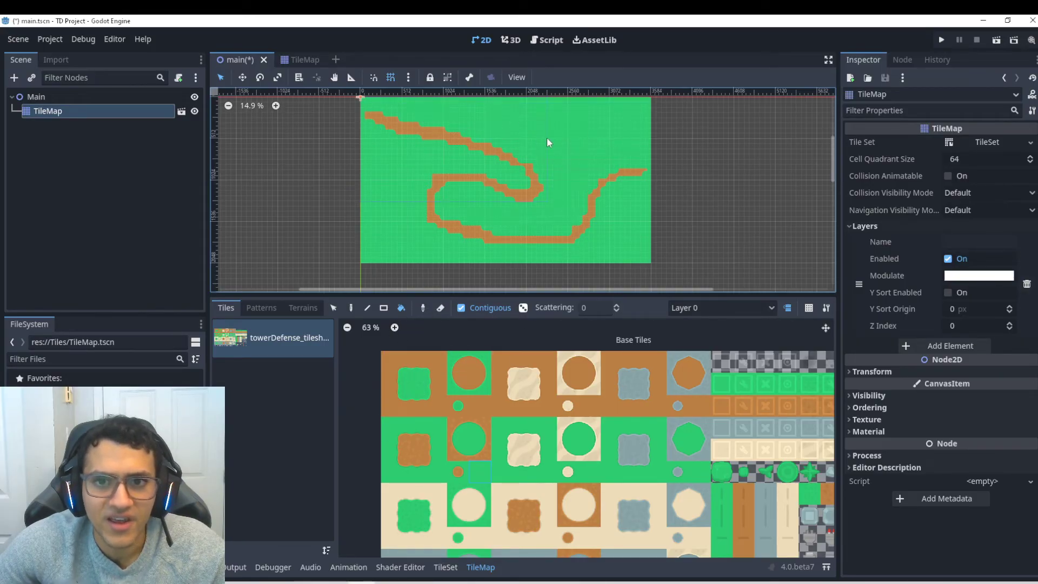
- Run the project to check the painted map in the game window, and close that window
left_click(941, 40)
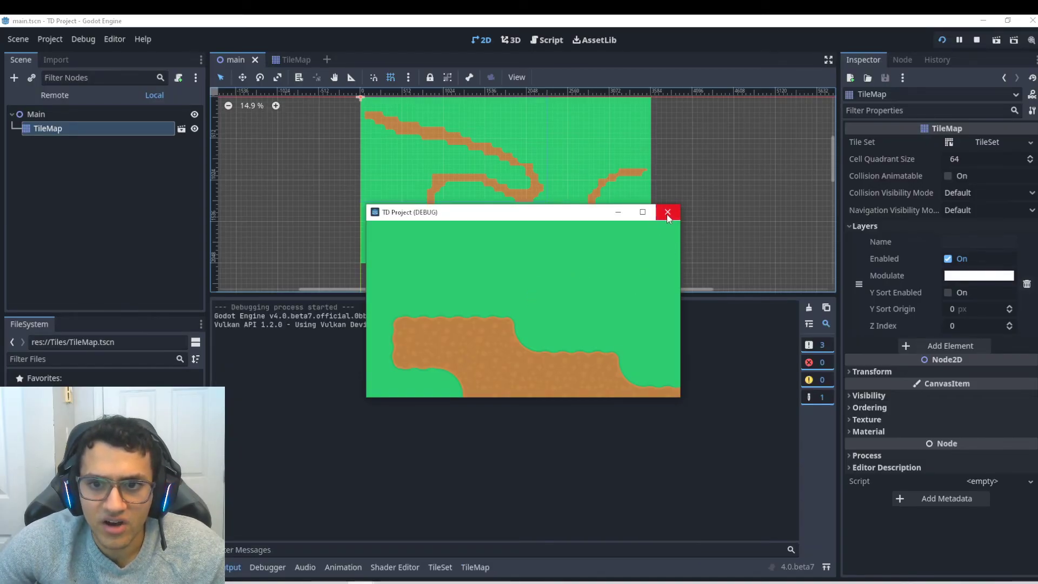
left_click(667, 210)
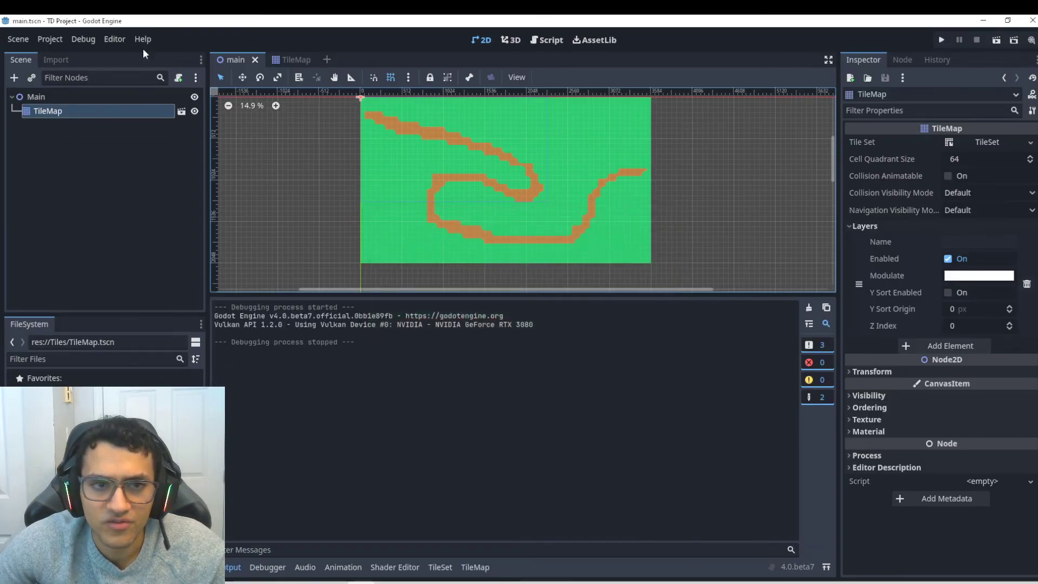
left_click(46, 40)
left_click(84, 38)
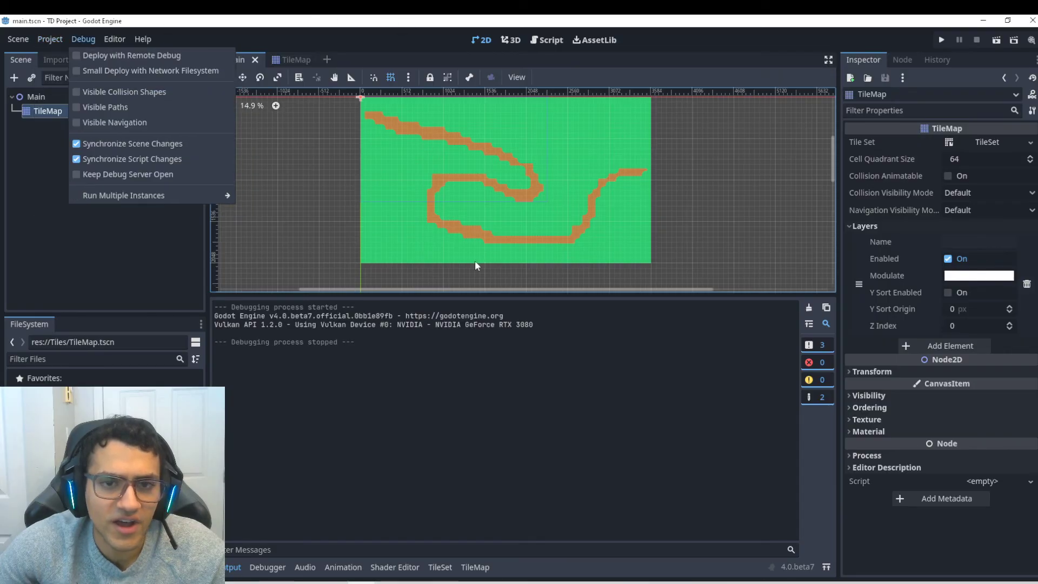
left_click(487, 374)
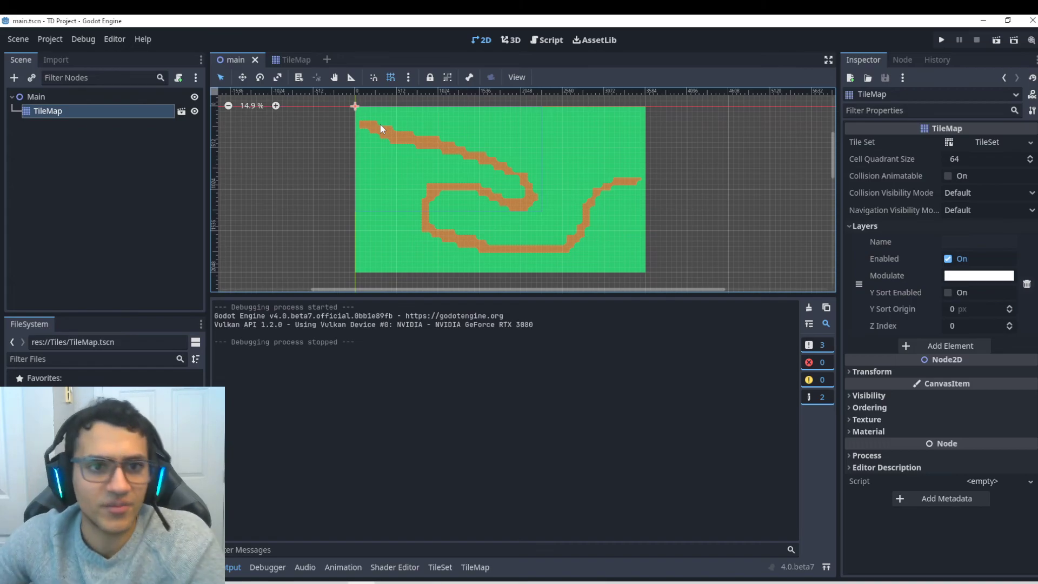
- Open the TileMap scene and review the tile set's paintable properties, keeping Terrains as the property to paint
left_click(287, 57)
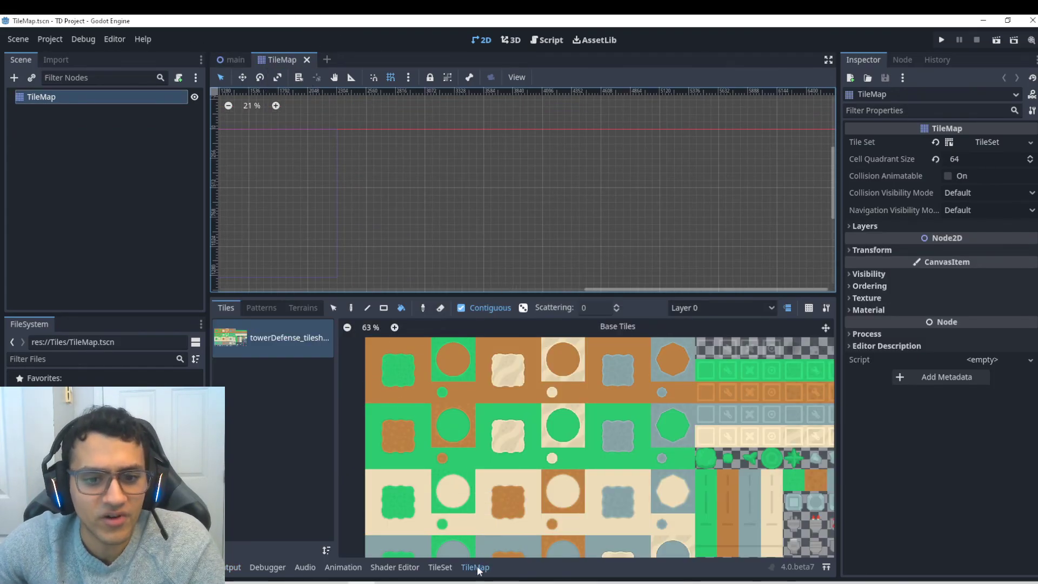
left_click(439, 567)
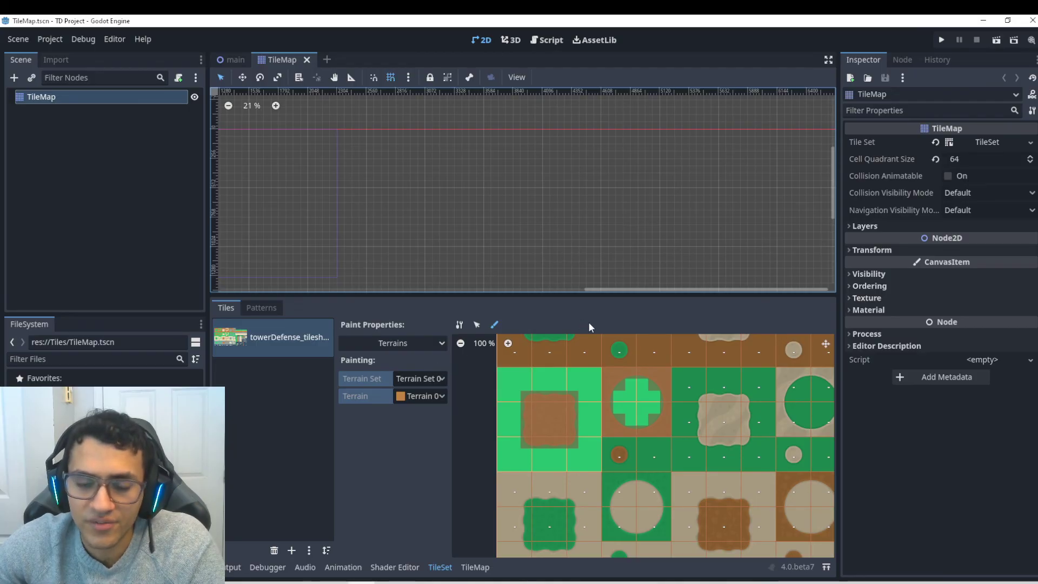
scroll(659, 428, "up", 1)
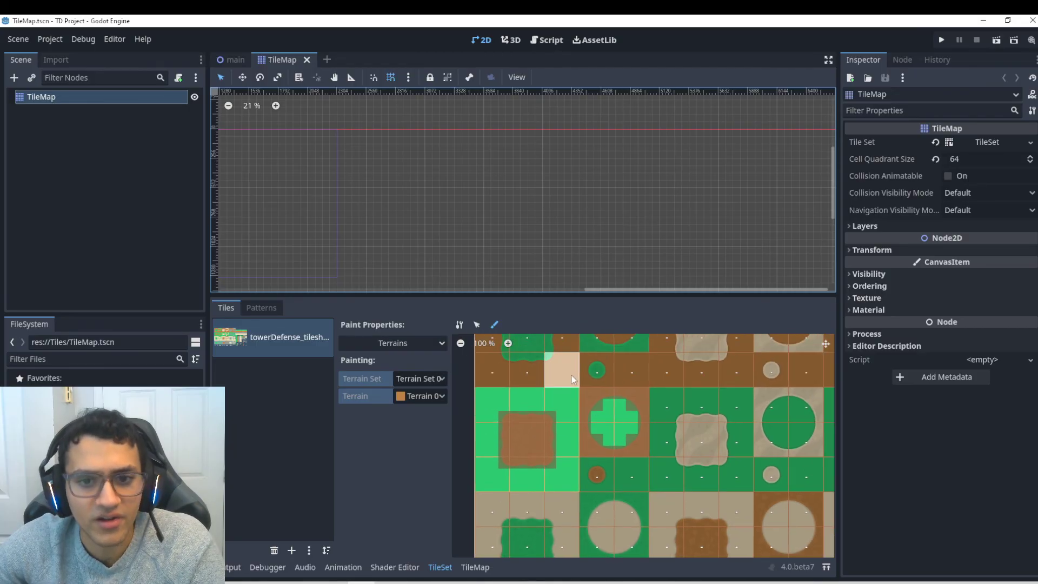
left_click(419, 343)
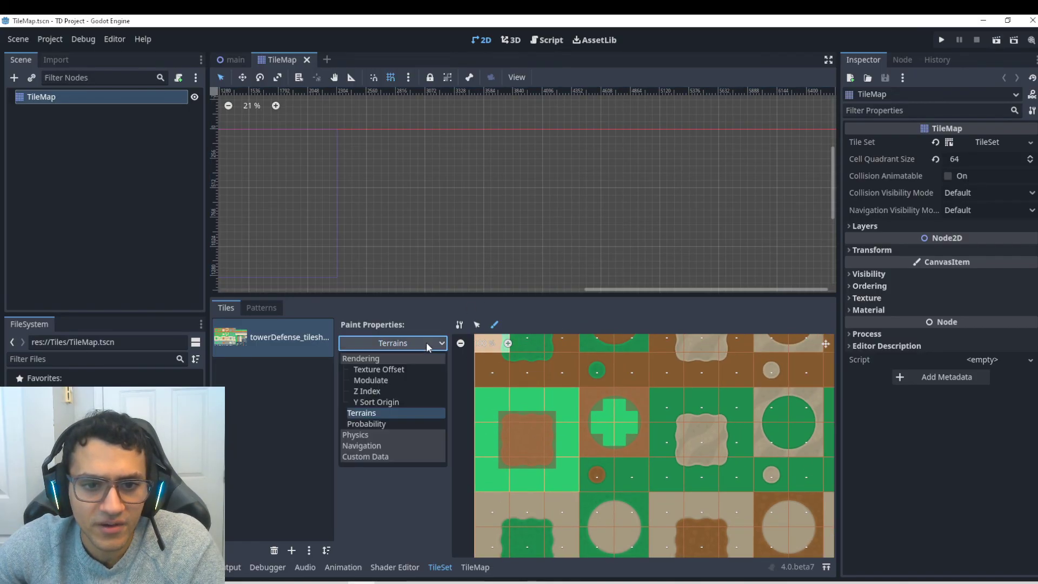
left_click(423, 337)
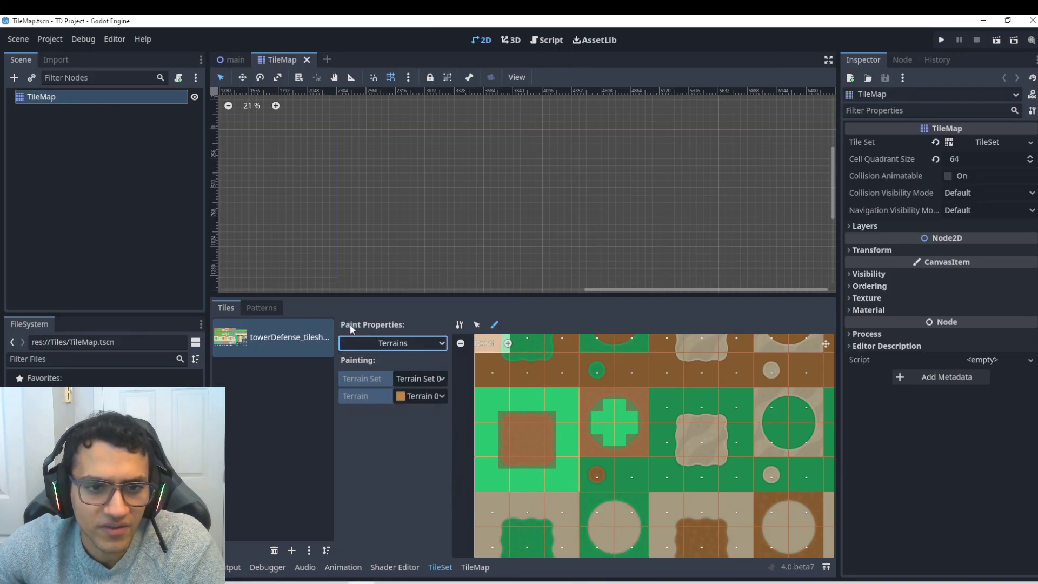
left_click(406, 342)
left_click(374, 414)
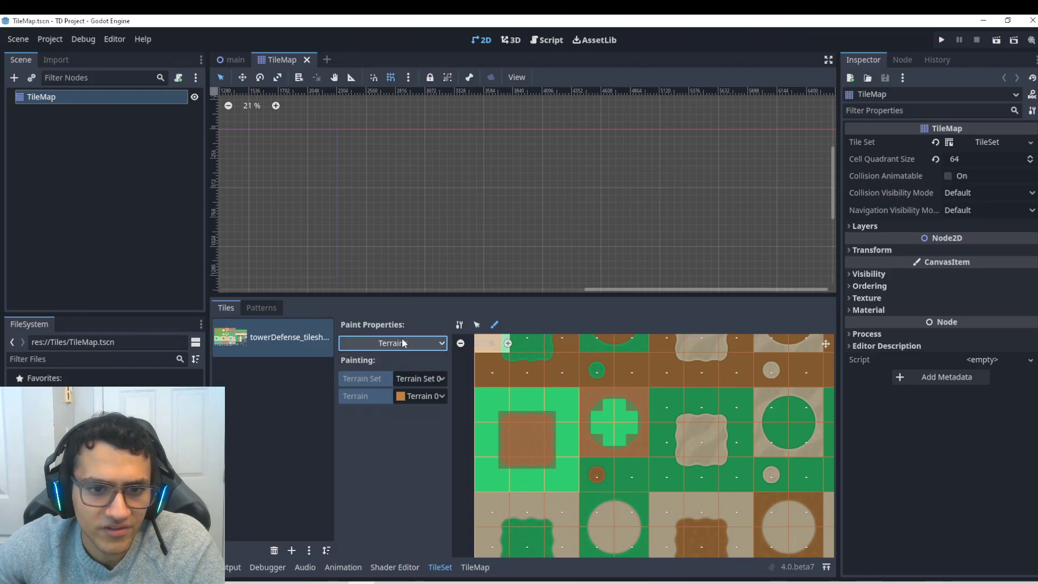